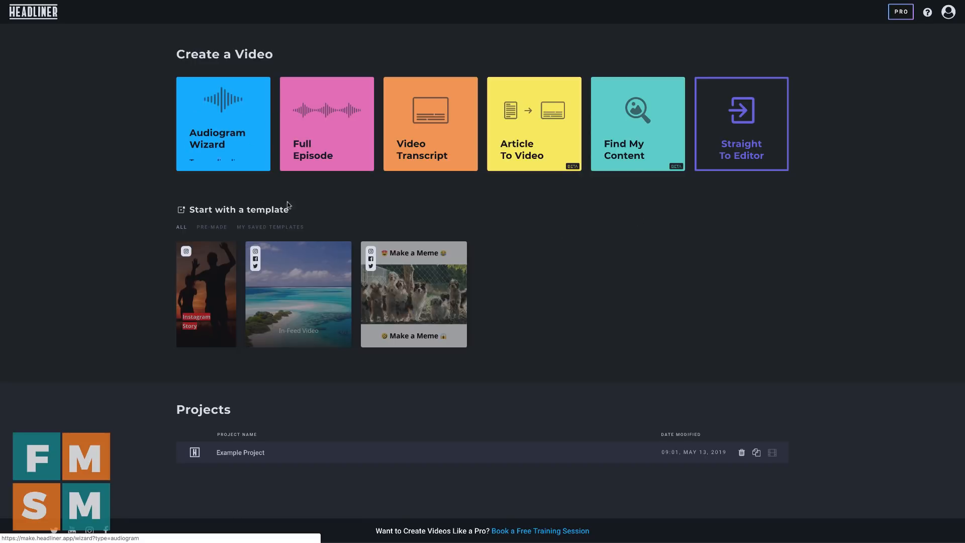
Start an Audiogram Wizard project, upload the audio file, and turn on audio transcription in English (United States)
{"action": "left_click", "coordinate": [214, 112]}
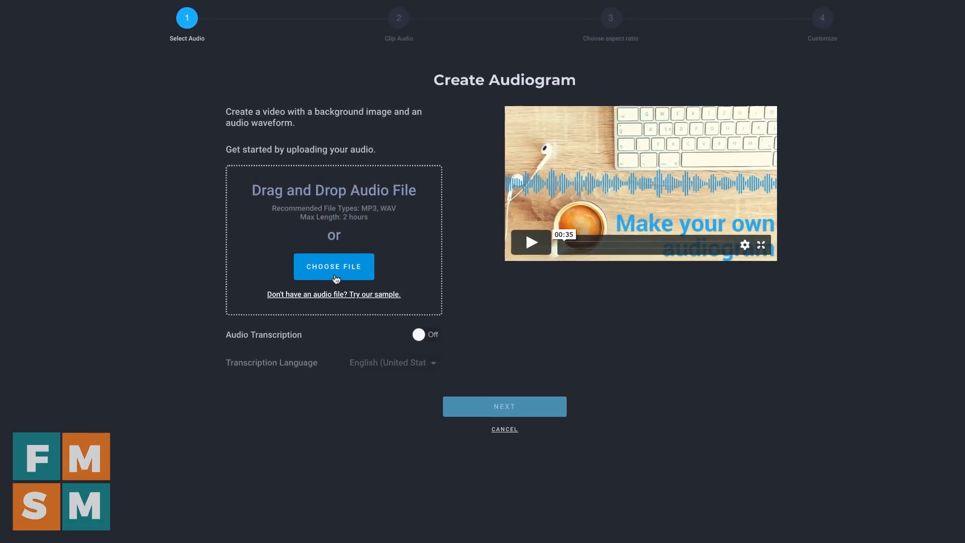
{"action": "left_click", "coordinate": [345, 270]}
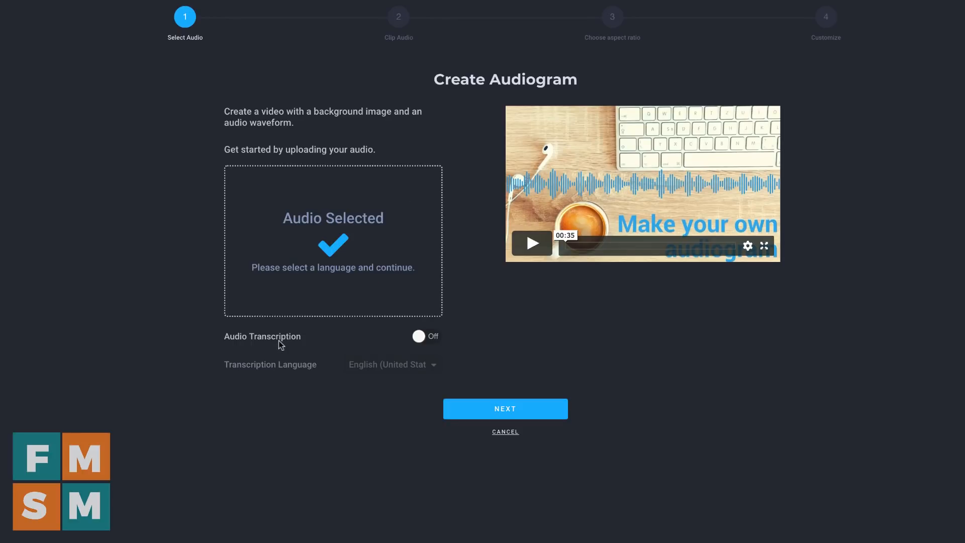
{"action": "left_click", "coordinate": [430, 339]}
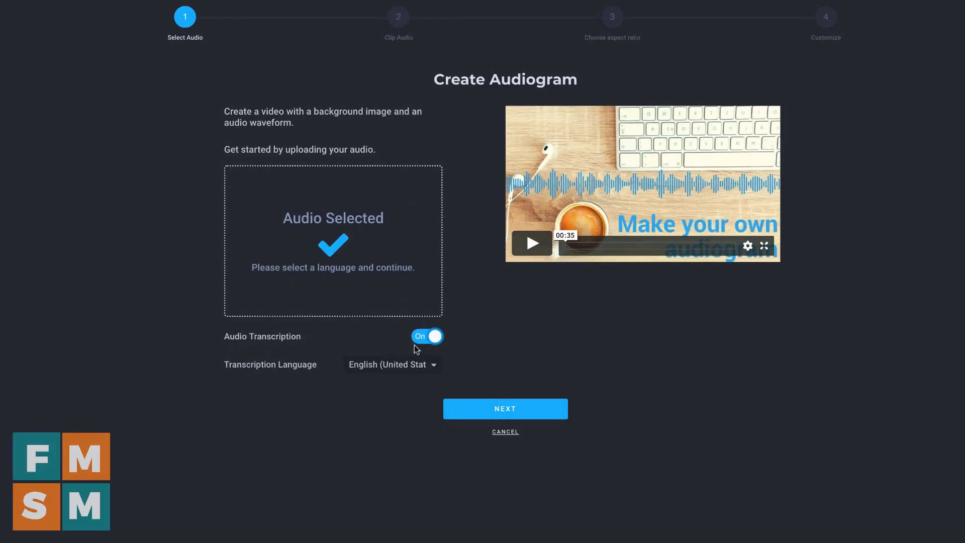
{"action": "left_click", "coordinate": [393, 365]}
{"action": "left_click", "coordinate": [393, 366]}
{"action": "left_click", "coordinate": [507, 406]}
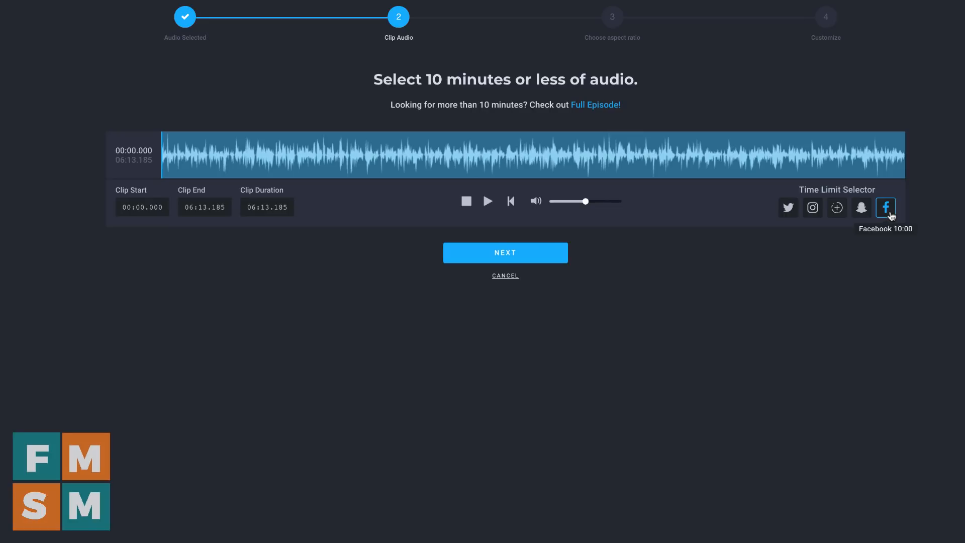
Clip the audio to 01:34.536–01:48.912 starting from the Instagram Stories time limit, and choose the portrait aspect ratio
{"action": "left_click", "coordinate": [836, 210]}
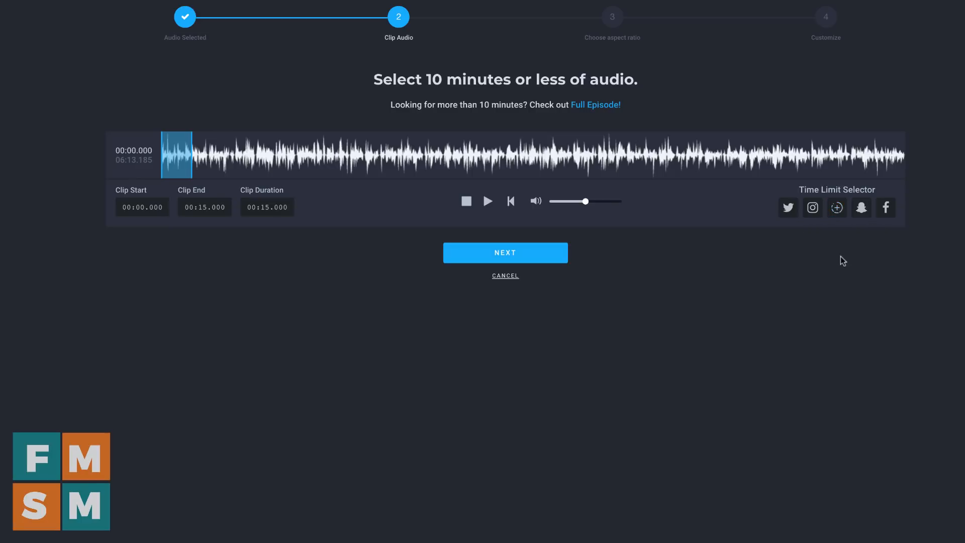
{"action": "left_click_drag", "start_coordinate": [174, 155], "coordinate": [134, 160]}
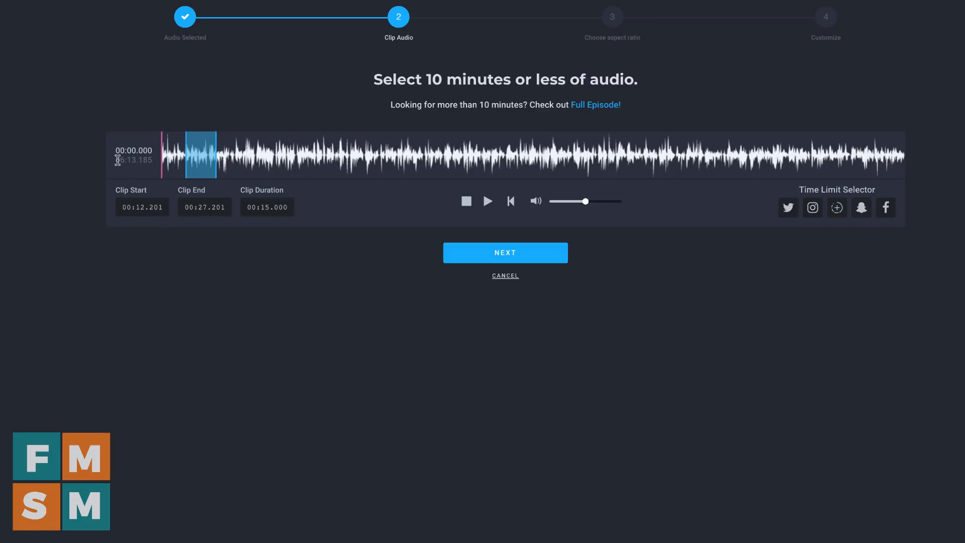
{"action": "left_click_drag", "start_coordinate": [201, 156], "coordinate": [363, 156]}
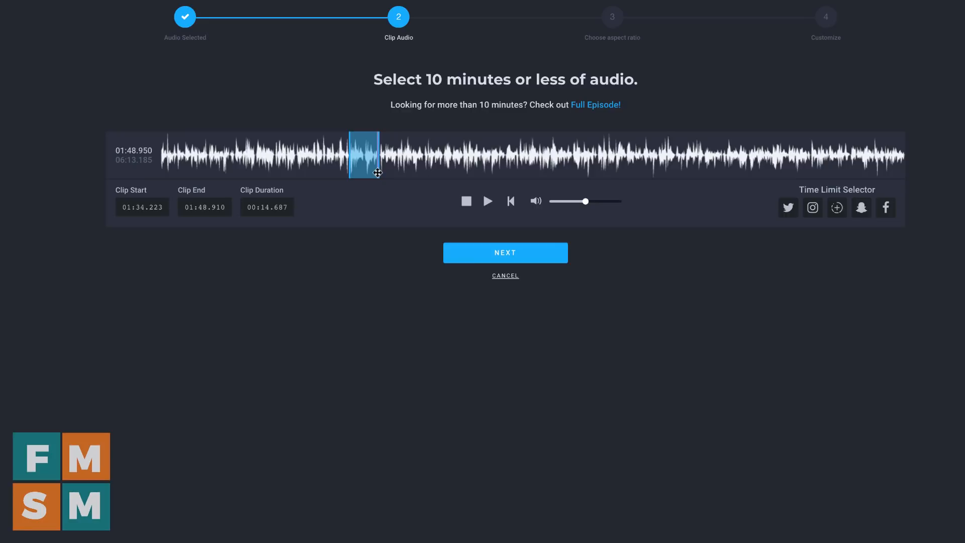
{"action": "mouse_move", "coordinate": [377, 173]}
{"action": "left_mouse_down"}
{"action": "mouse_move", "coordinate": [430, 173]}
{"action": "mouse_move", "coordinate": [379, 175]}
{"action": "left_mouse_up"}
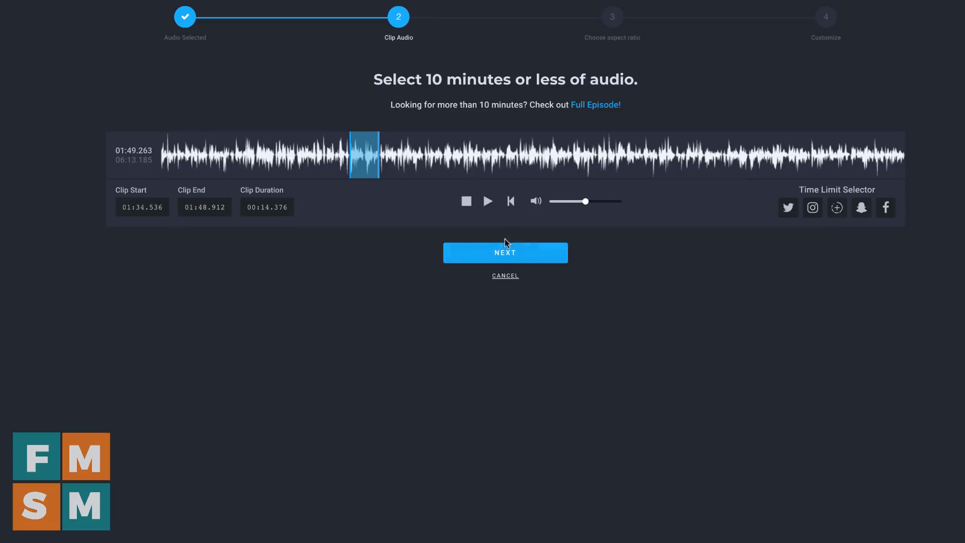
{"action": "left_click", "coordinate": [506, 260]}
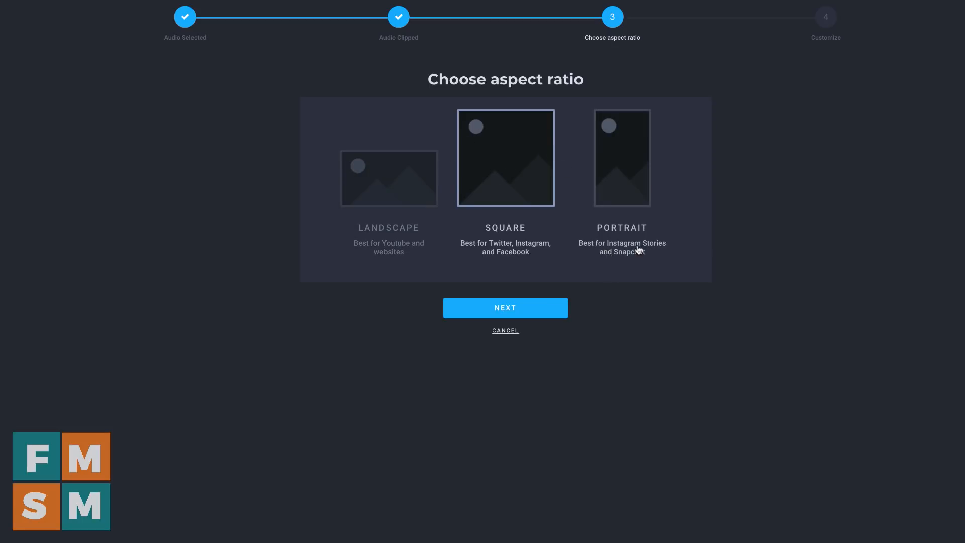
{"action": "left_click", "coordinate": [621, 163]}
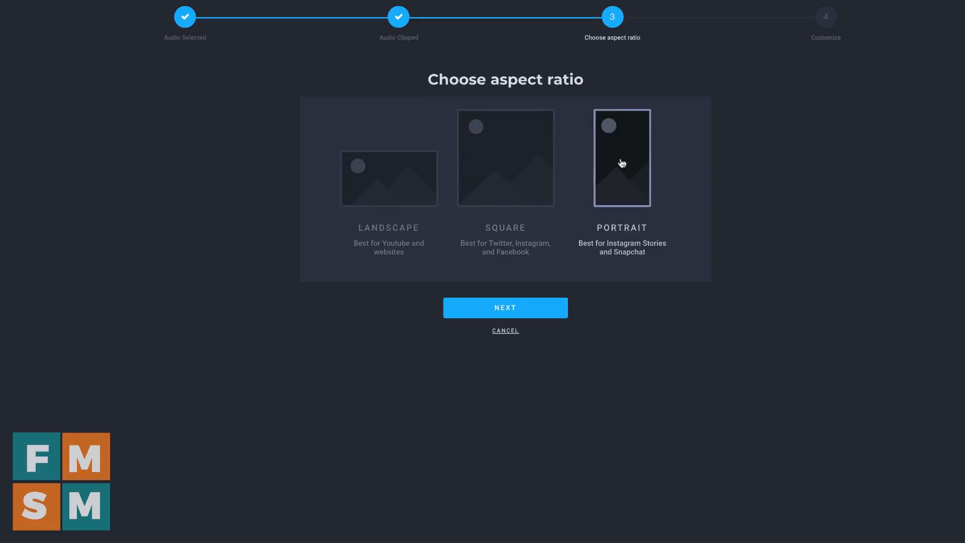
{"action": "left_click", "coordinate": [523, 307]}
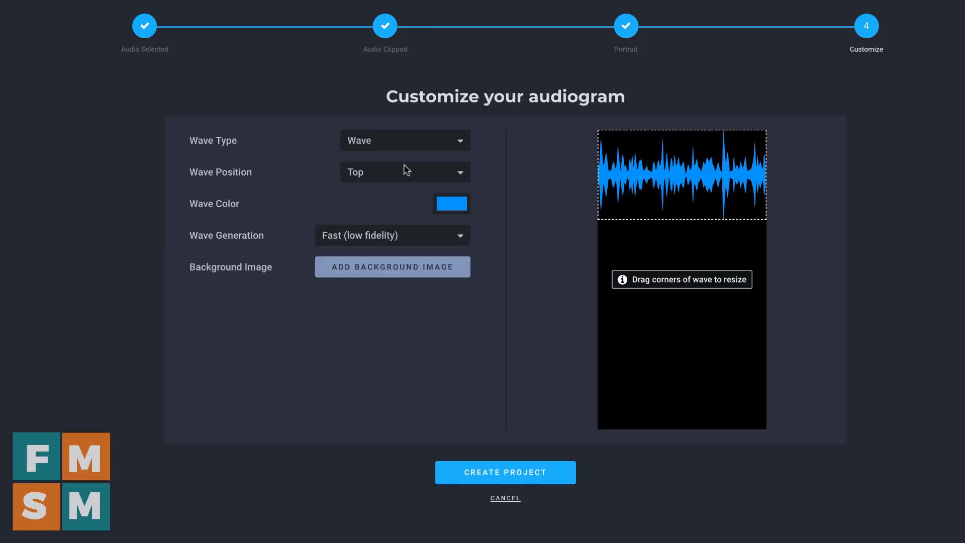
Try the Round Bars, Line, Wide Round Bars, None and Wave Bars wave types, and return to Wave
{"action": "left_click", "coordinate": [405, 141]}
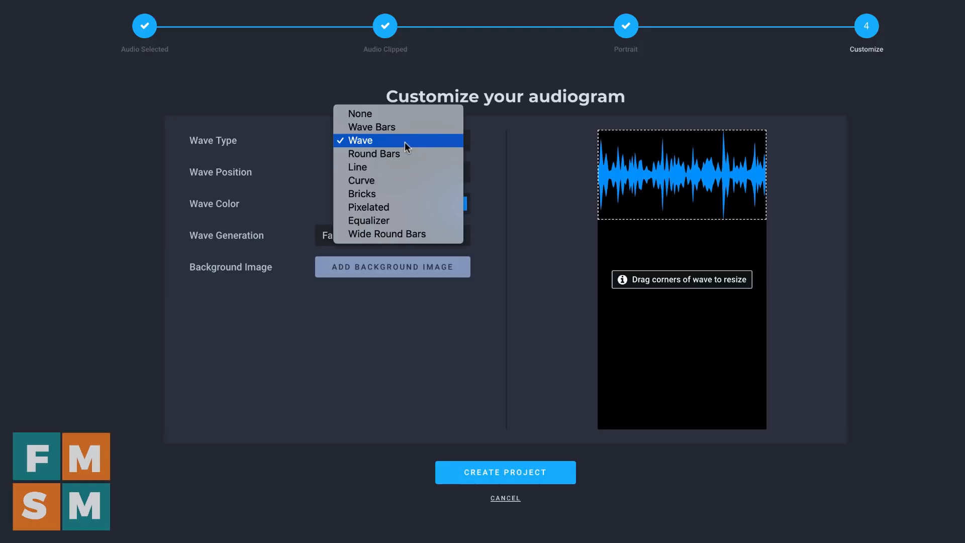
{"action": "left_click", "coordinate": [404, 152]}
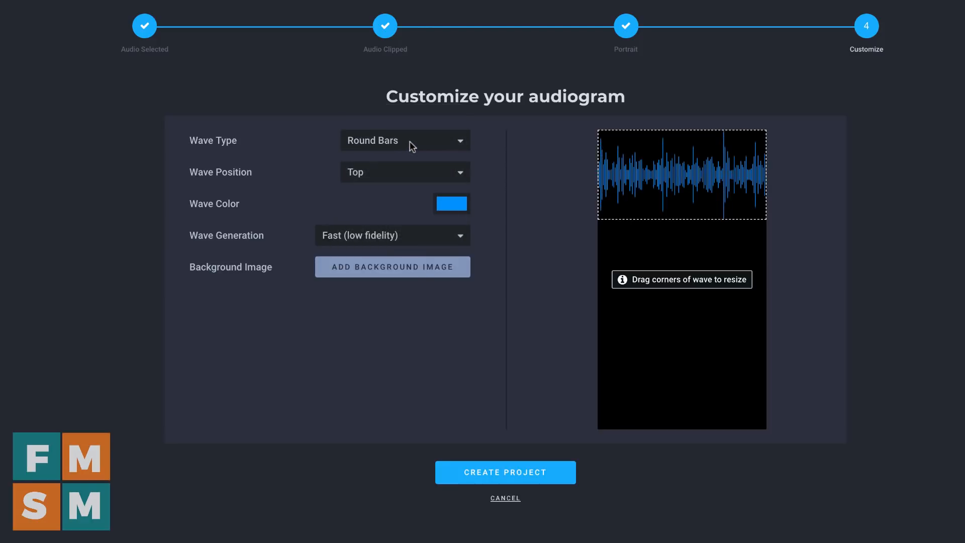
{"action": "left_click", "coordinate": [409, 140]}
{"action": "left_click", "coordinate": [408, 152]}
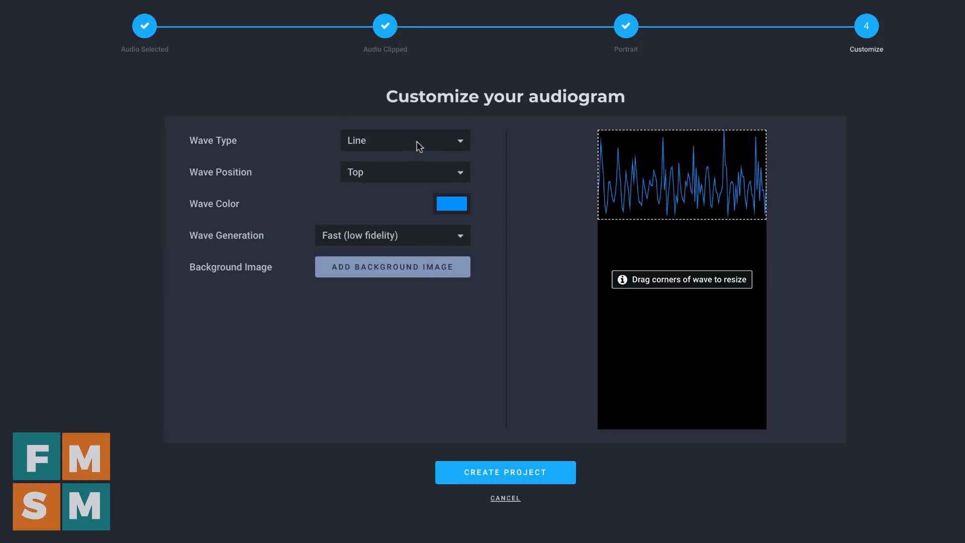
{"action": "left_click", "coordinate": [417, 141]}
{"action": "left_click", "coordinate": [414, 161]}
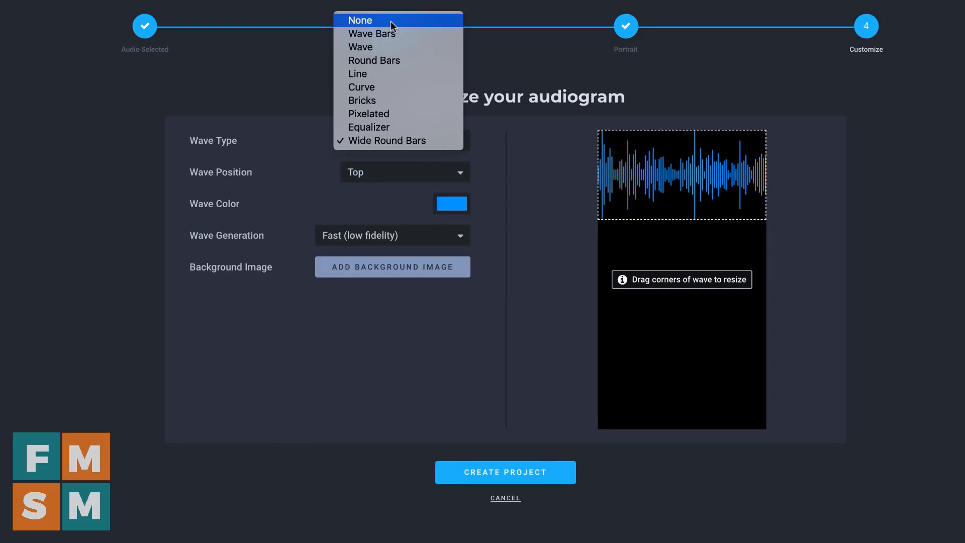
{"action": "left_click", "coordinate": [390, 21]}
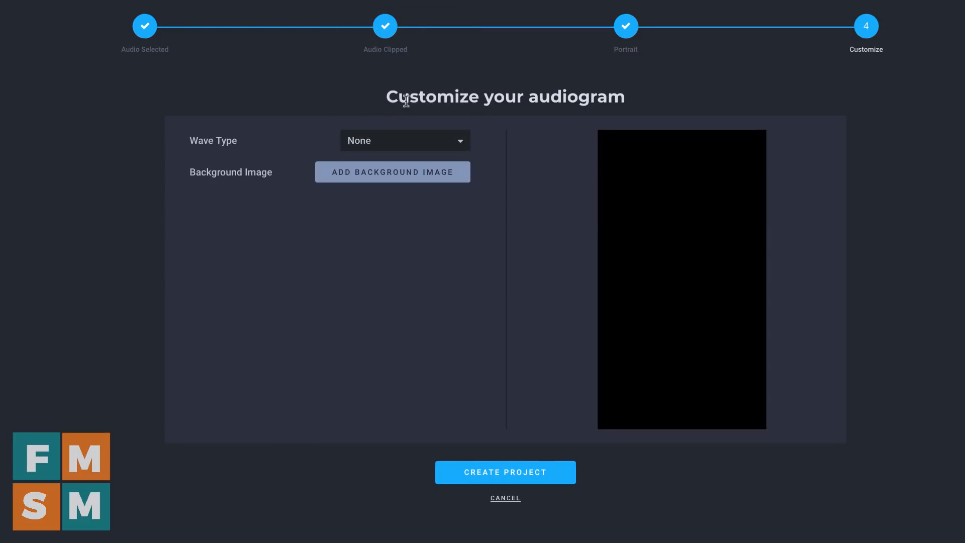
{"action": "left_click", "coordinate": [404, 136]}
{"action": "left_click", "coordinate": [400, 155]}
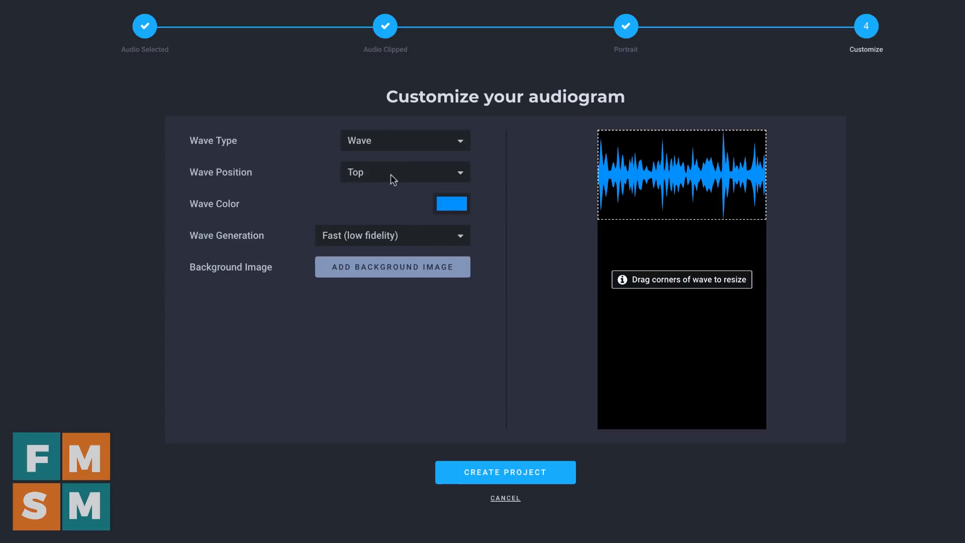
Try the Middle and Padded Bottom wave positions, and set the wave position to Bottom
{"action": "left_click", "coordinate": [390, 175]}
{"action": "left_click", "coordinate": [391, 185]}
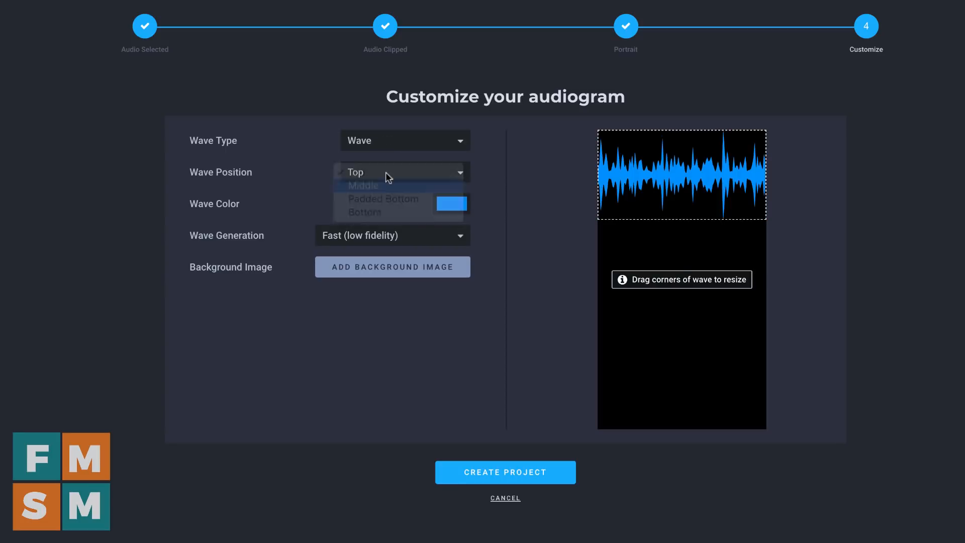
{"action": "left_click", "coordinate": [385, 171]}
{"action": "left_click", "coordinate": [393, 185]}
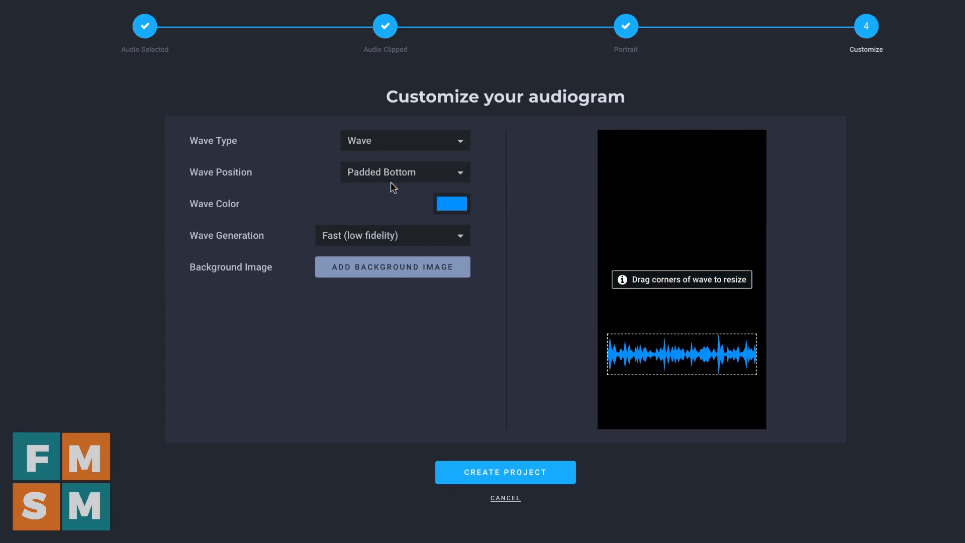
{"action": "left_click", "coordinate": [387, 180]}
{"action": "left_click", "coordinate": [385, 189]}
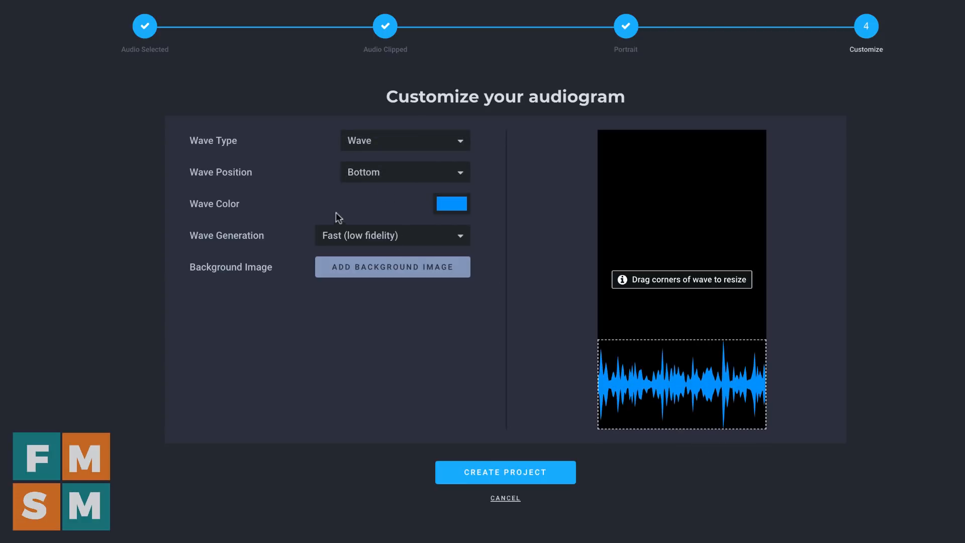
{"action": "left_click", "coordinate": [404, 175]}
{"action": "left_click", "coordinate": [402, 177]}
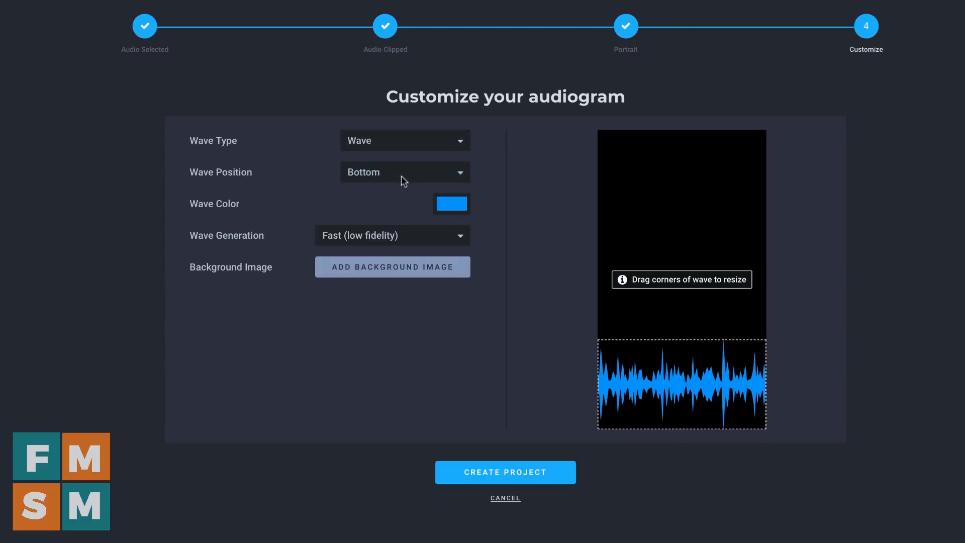
Set the wave color to orange and the wave generation to Slow (high fidelity)
{"action": "left_click", "coordinate": [449, 207]}
{"action": "left_click", "coordinate": [466, 362]}
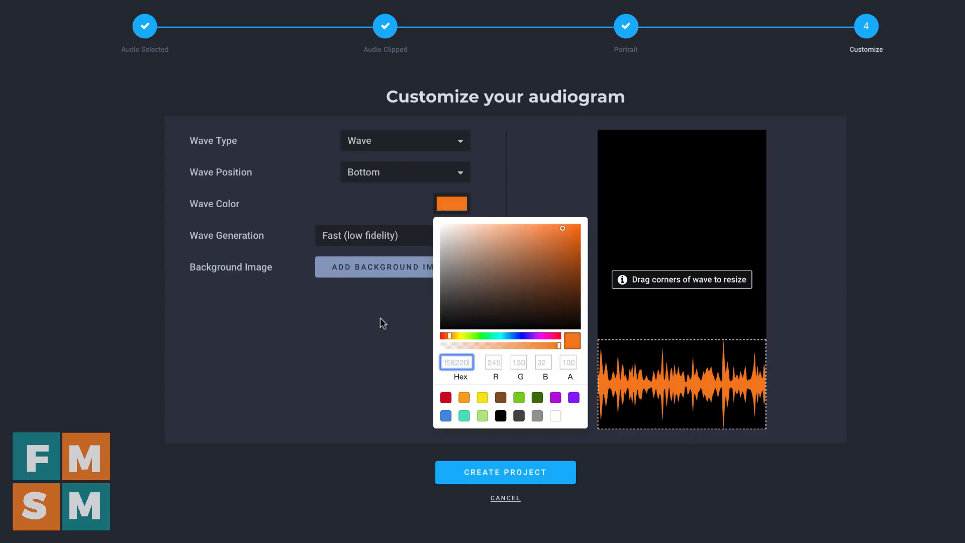
{"action": "left_click", "coordinate": [379, 318]}
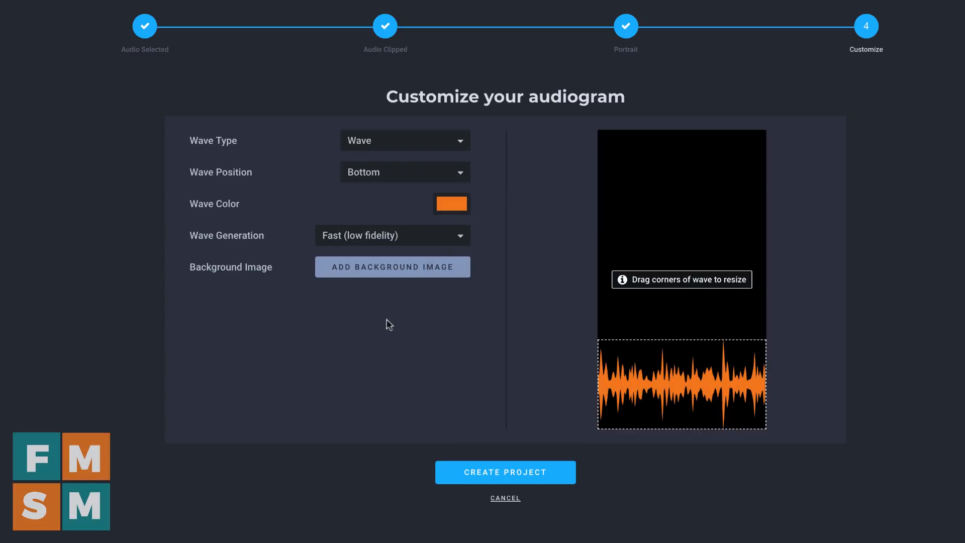
{"action": "left_click", "coordinate": [369, 234]}
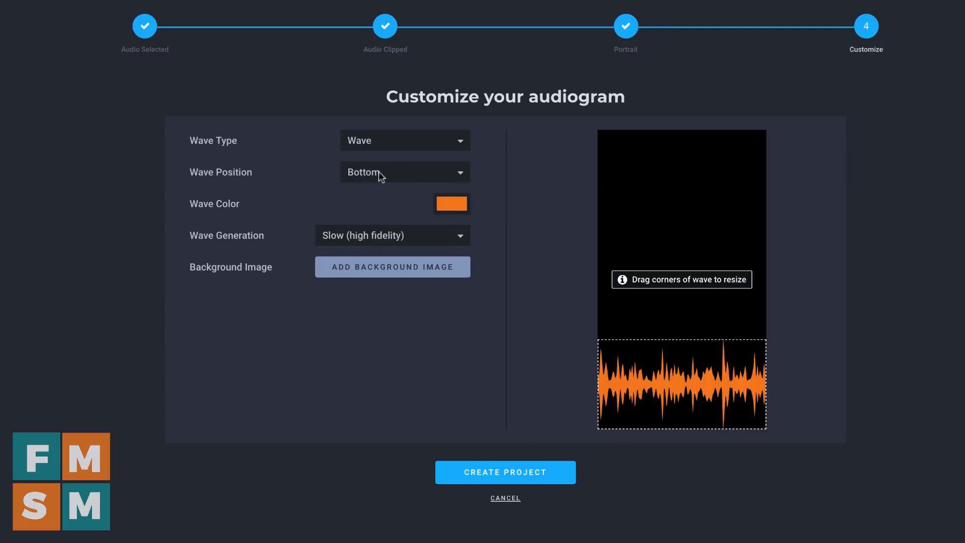
Try moving and shrinking the wave in the preview, and return it to full width along the frame's lower edge
{"action": "left_click_drag", "start_coordinate": [665, 372], "coordinate": [577, 225]}
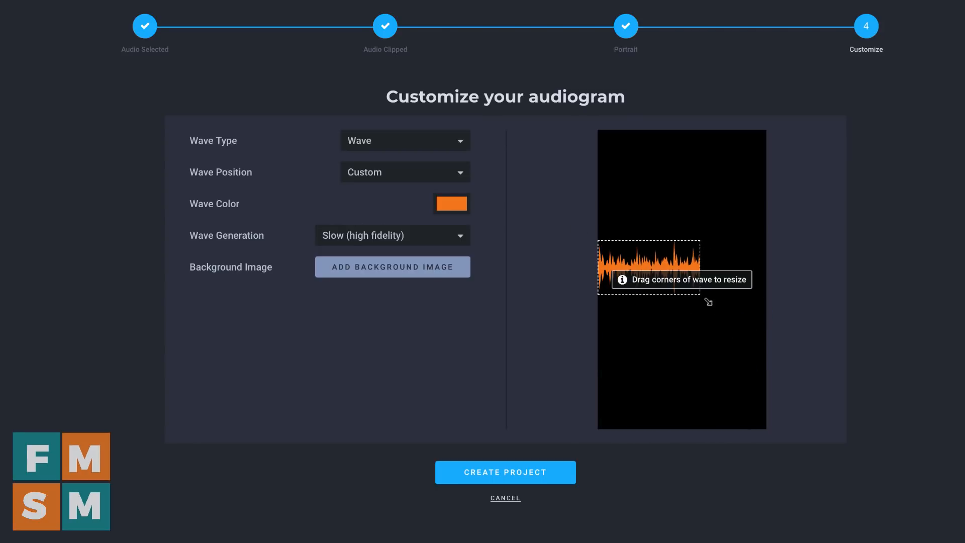
{"action": "left_click_drag", "start_coordinate": [700, 295], "coordinate": [807, 388]}
{"action": "left_click_drag", "start_coordinate": [724, 329], "coordinate": [723, 430]}
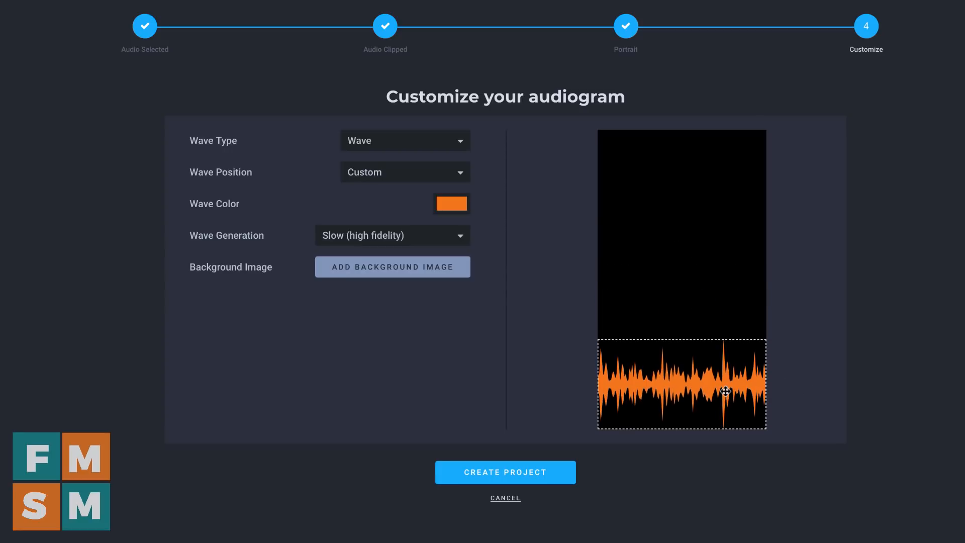
Add the photo of the man in a suit as background image, cropped more closely around his full figure, and create the project
{"action": "left_click", "coordinate": [377, 274]}
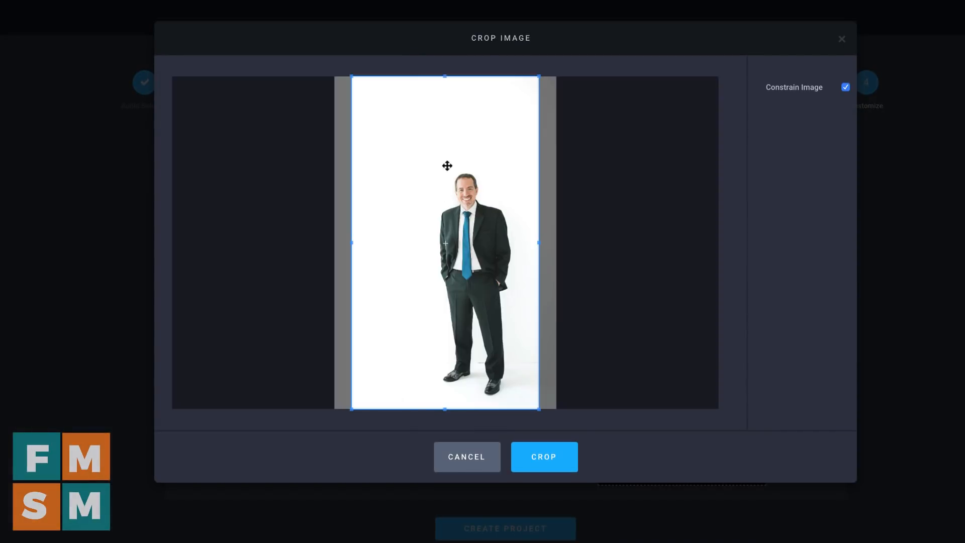
{"action": "scroll", "coordinate": [410, 120], "scroll_direction": "up", "scroll_amount": 2}
{"action": "scroll", "coordinate": [430, 185], "scroll_direction": "down", "scroll_amount": 2}
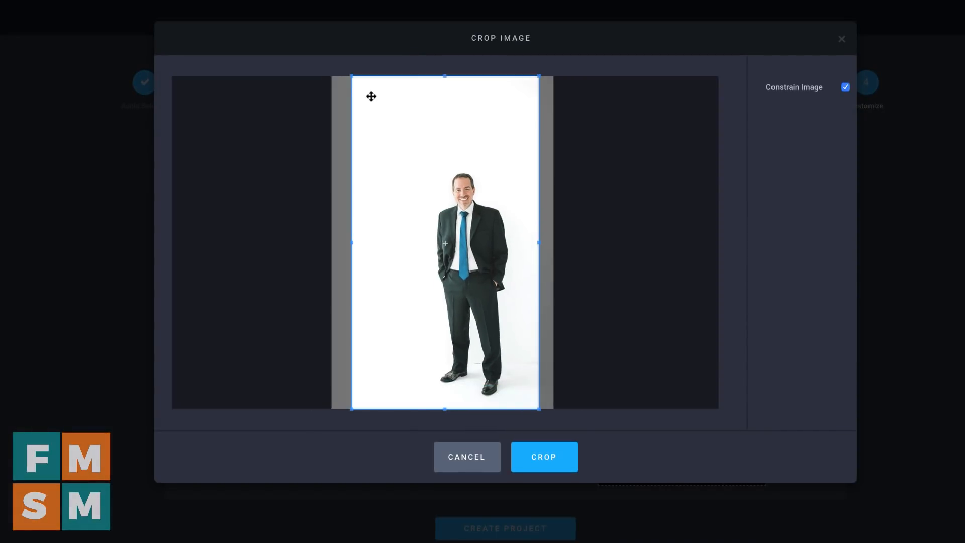
{"action": "left_click_drag", "start_coordinate": [352, 76], "coordinate": [409, 154]}
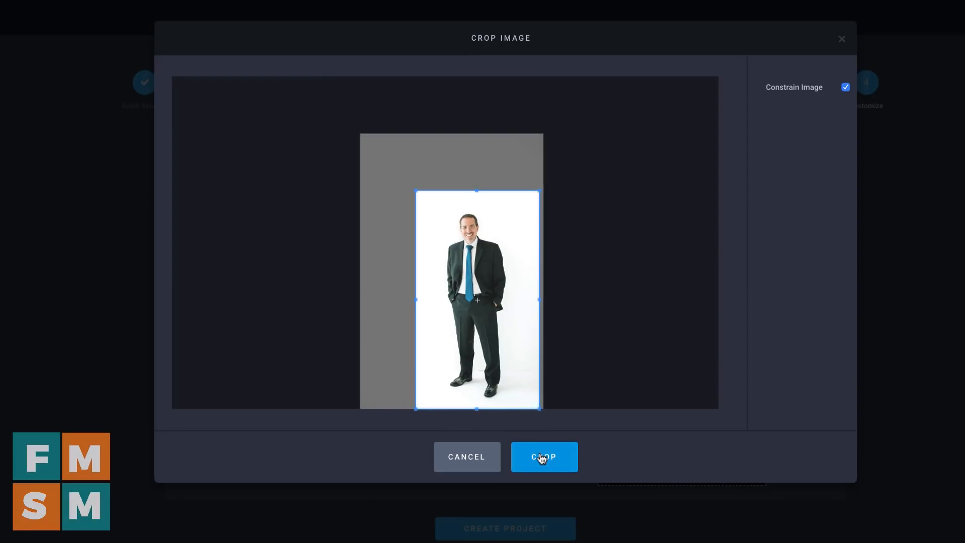
{"action": "left_click", "coordinate": [541, 458]}
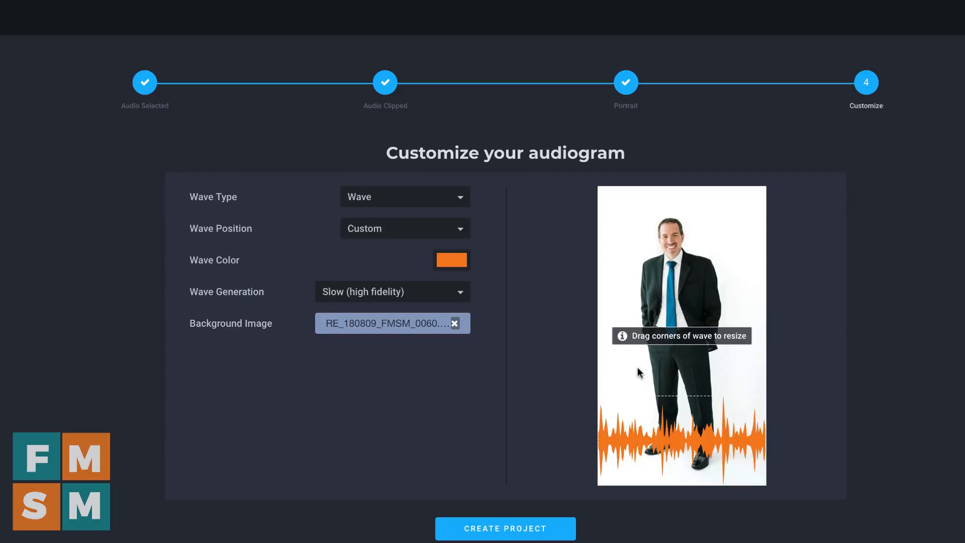
{"action": "left_click", "coordinate": [523, 529]}
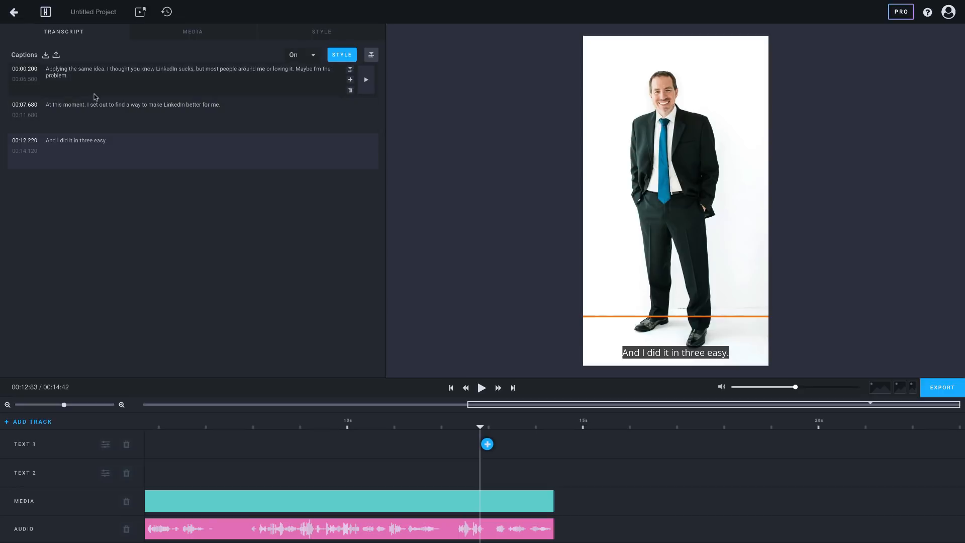
Correct the captions to read "idea, I thought", "me are loving it", "At this moment I set out" and "three easy steps."
{"action": "left_click", "coordinate": [107, 70]}
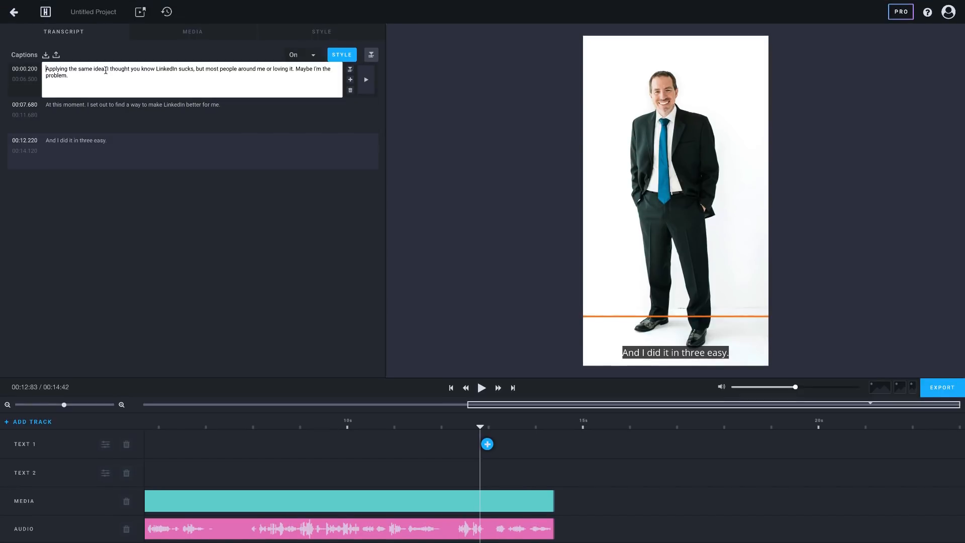
{"action": "key", "text": "BackSpace"}
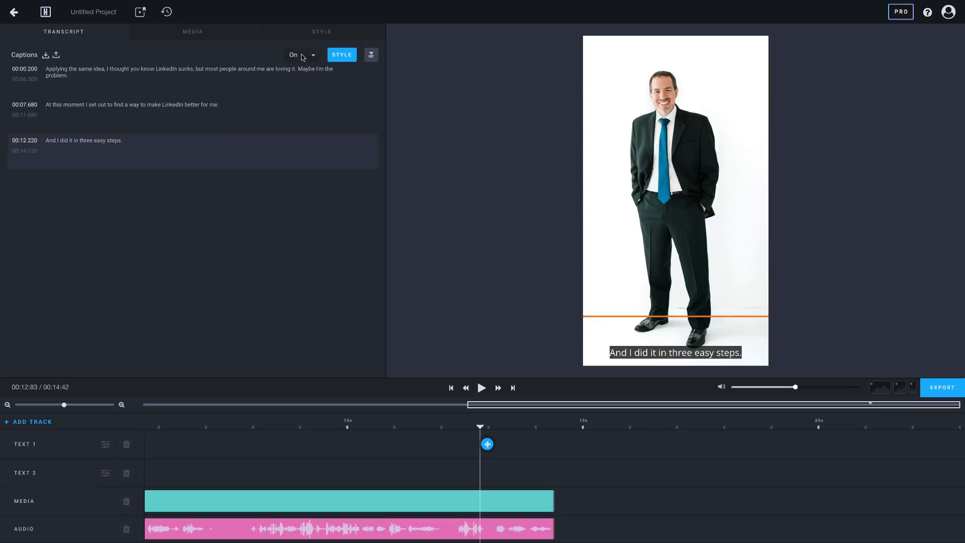
Turn the video's captions off and back on
{"action": "left_click", "coordinate": [303, 57]}
{"action": "left_click", "coordinate": [302, 63]}
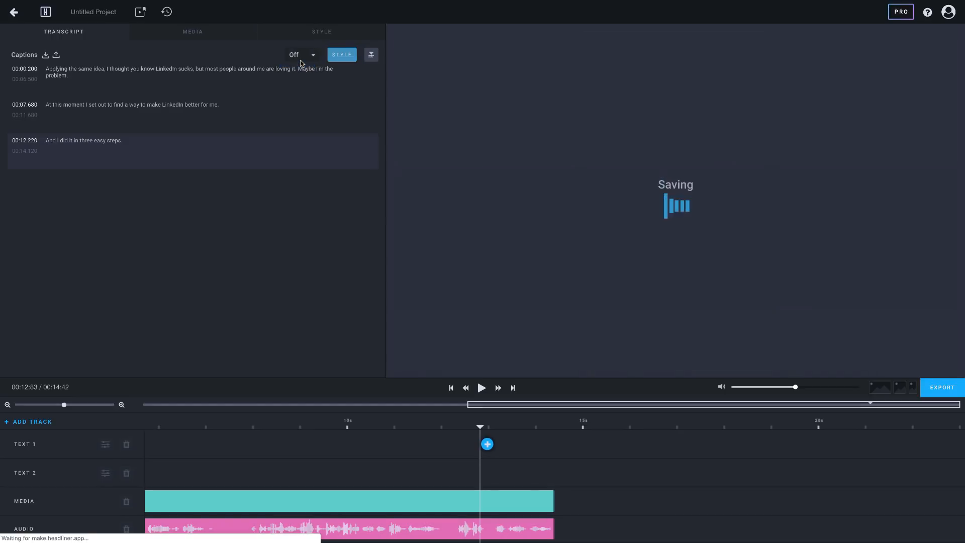
{"action": "left_click", "coordinate": [302, 54]}
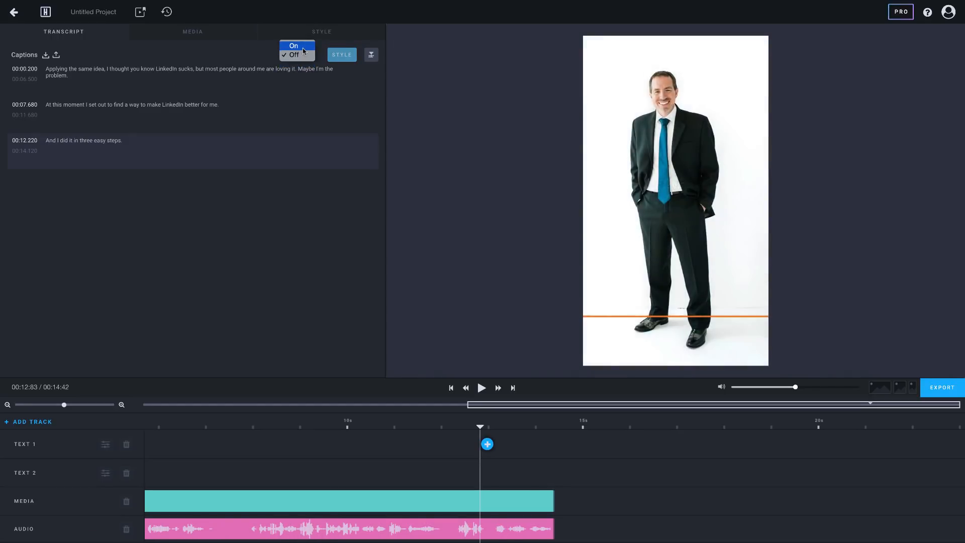
{"action": "left_click", "coordinate": [303, 47]}
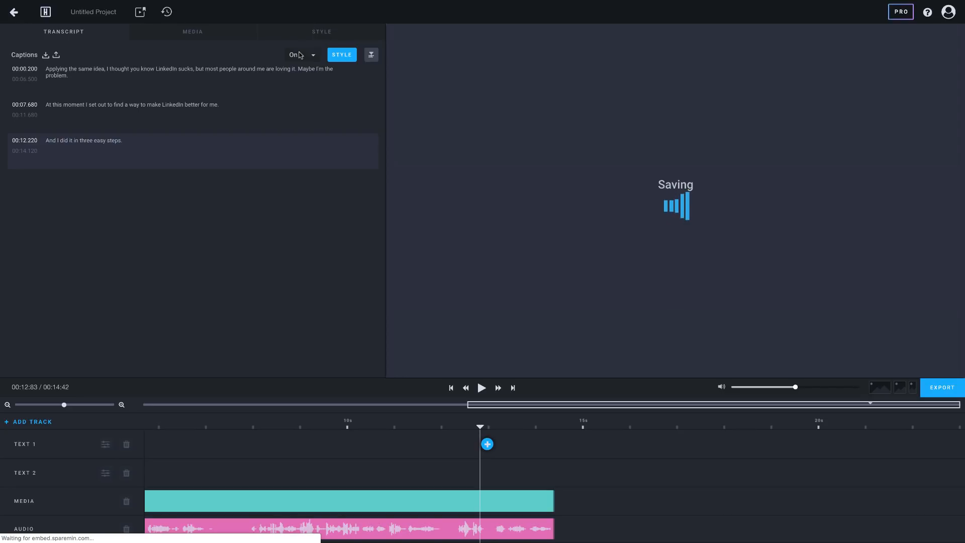
Apply the Social Media Text Style to the captions, with Roboto font, size 18 and a teal text highlight color
{"action": "left_click", "coordinate": [340, 55]}
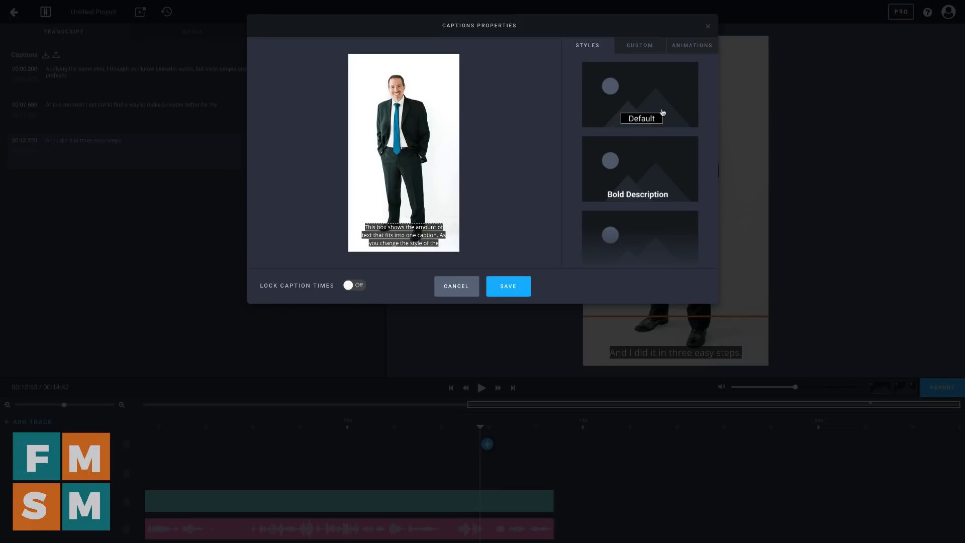
{"action": "left_click", "coordinate": [626, 168]}
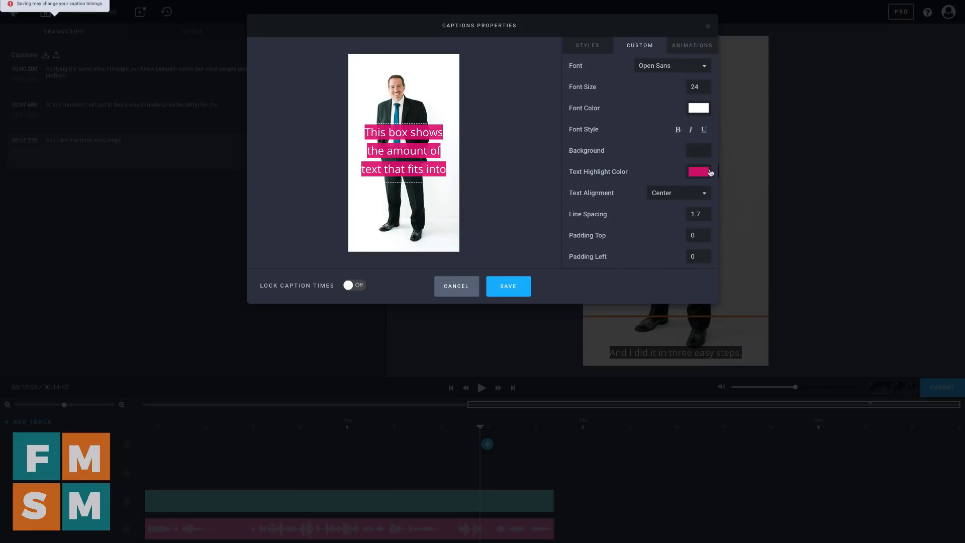
{"action": "left_click", "coordinate": [704, 173]}
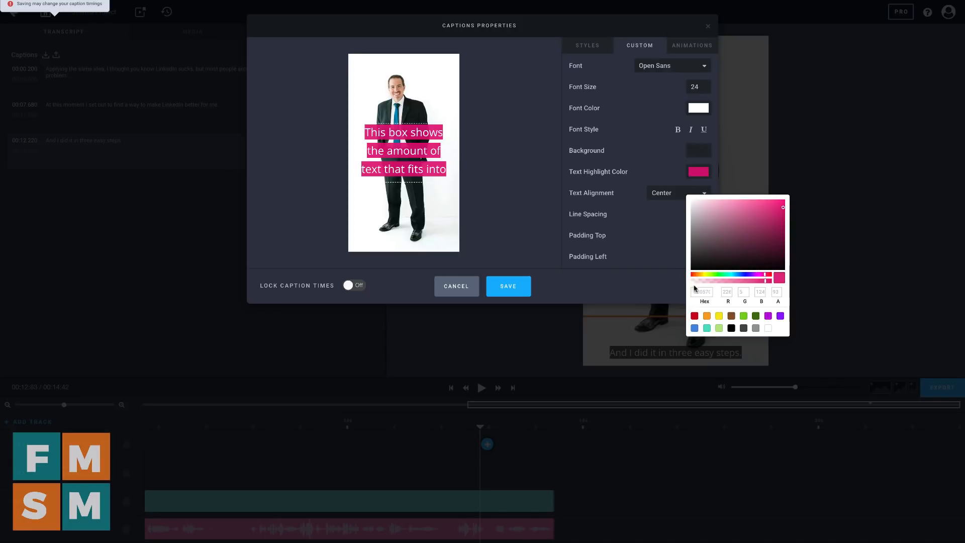
{"action": "double_click", "coordinate": [700, 292]}
{"action": "type", "text": "008e97"}
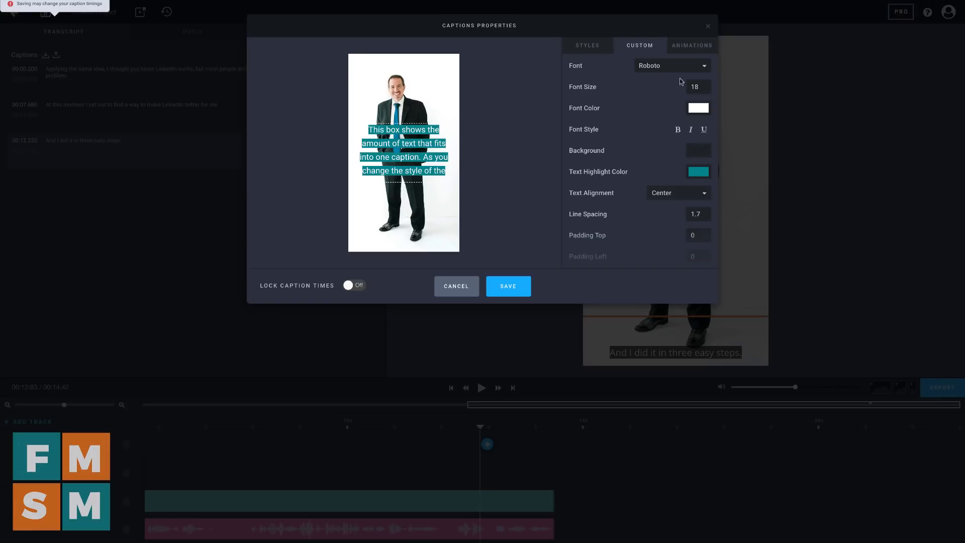
Set the captions' line spacing to 1.3, move the caption box down over the man's legs, and save the style
{"action": "scroll", "coordinate": [649, 229], "scroll_direction": "down", "scroll_amount": 2}
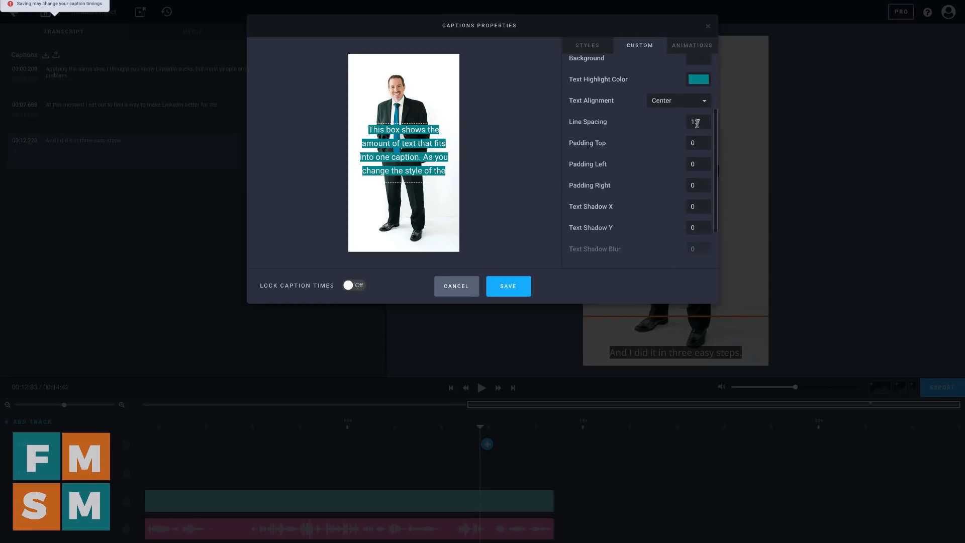
{"action": "type", "text": "3"}
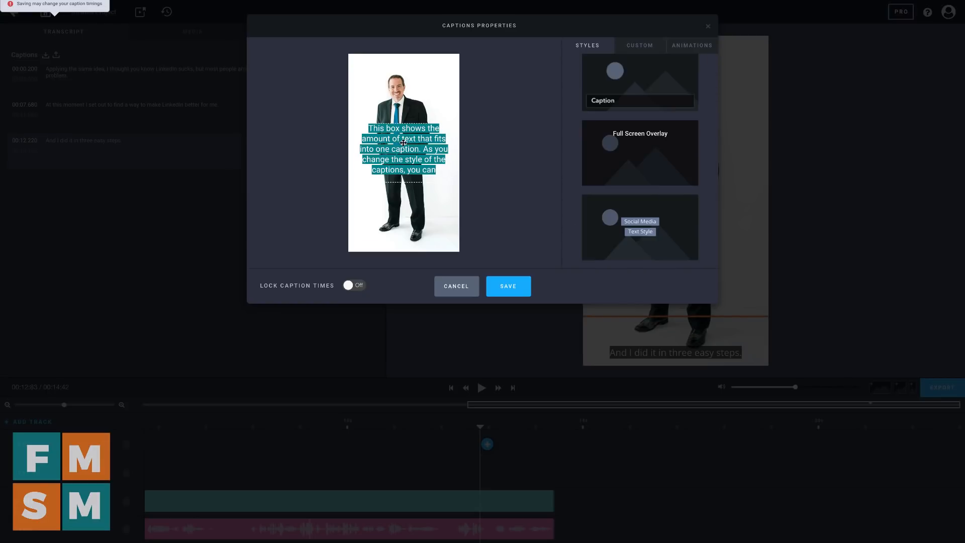
{"action": "left_click_drag", "start_coordinate": [403, 143], "coordinate": [402, 172]}
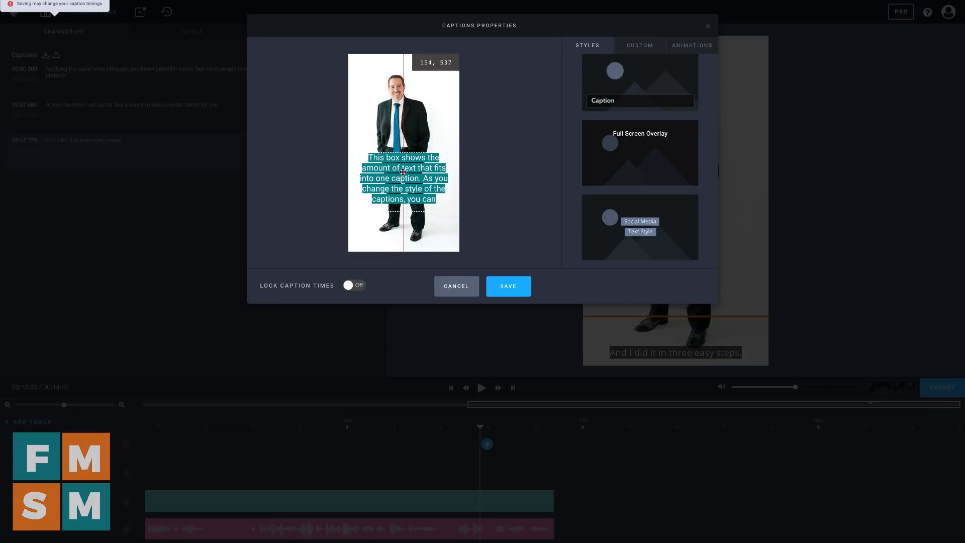
{"action": "left_click", "coordinate": [507, 286]}
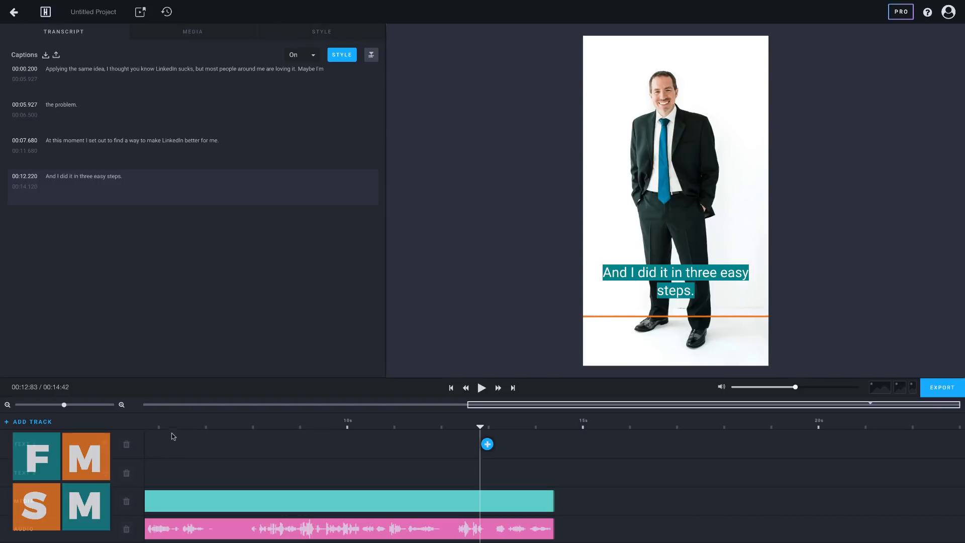
Preview the restyled captions by playing part of the video, and return the playhead to the "At this moment" caption
{"action": "left_click", "coordinate": [149, 421]}
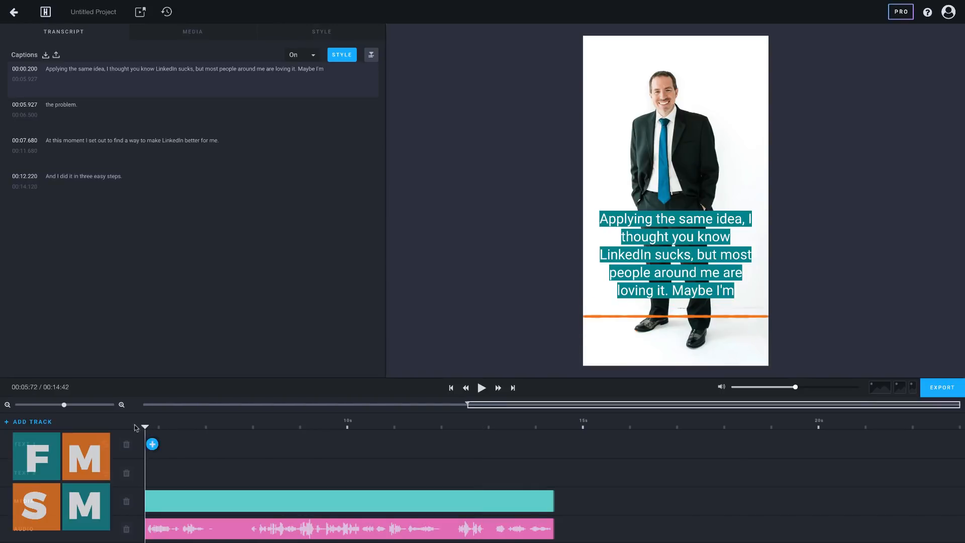
{"action": "key", "text": "space"}
{"action": "left_click", "coordinate": [678, 281]}
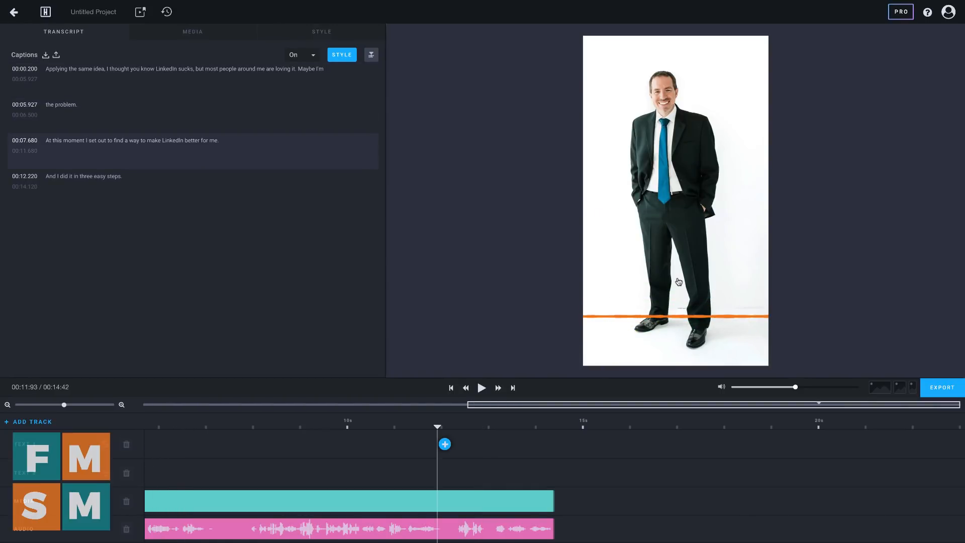
{"action": "left_click", "coordinate": [276, 421]}
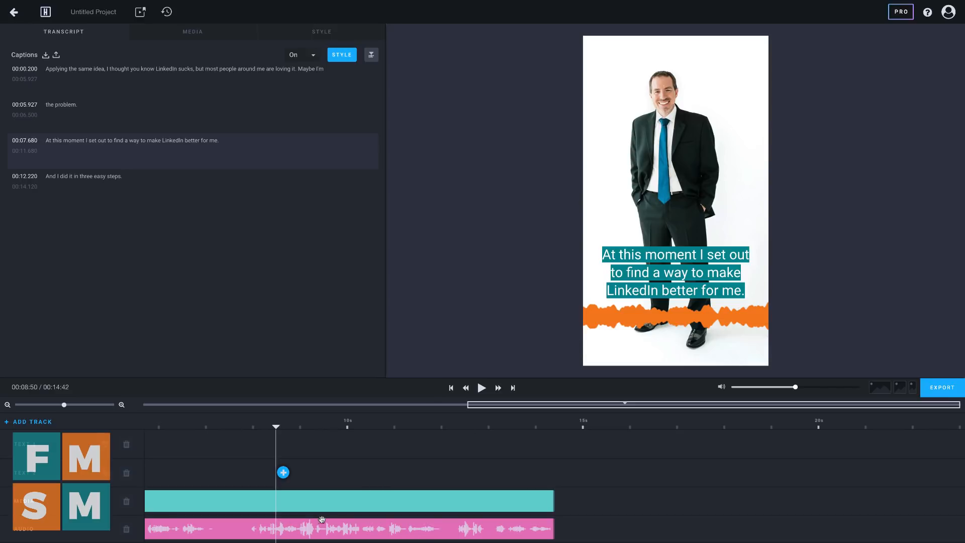
Try moving the orange wave higher and shrinking it in the audio track's properties
{"action": "left_click", "coordinate": [305, 526]}
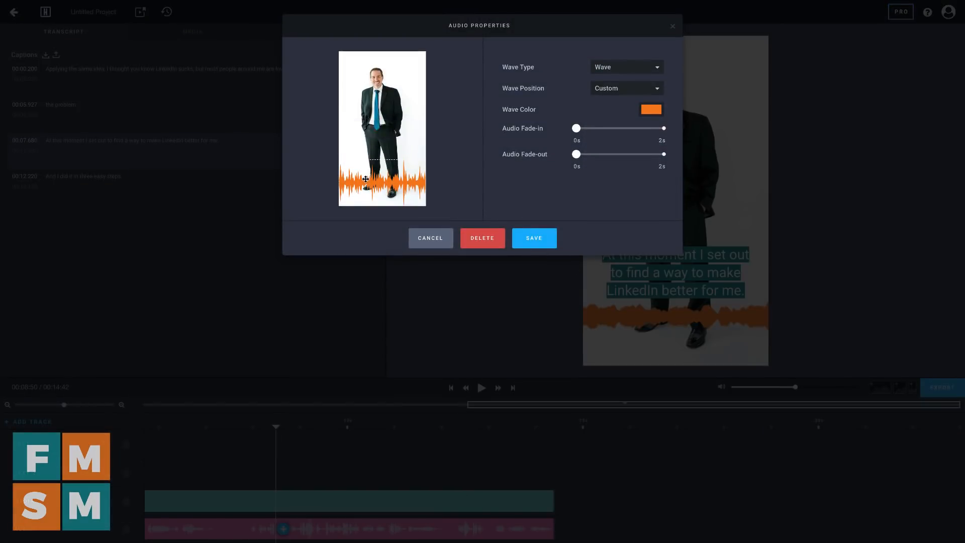
{"action": "left_click_drag", "start_coordinate": [372, 176], "coordinate": [374, 161]}
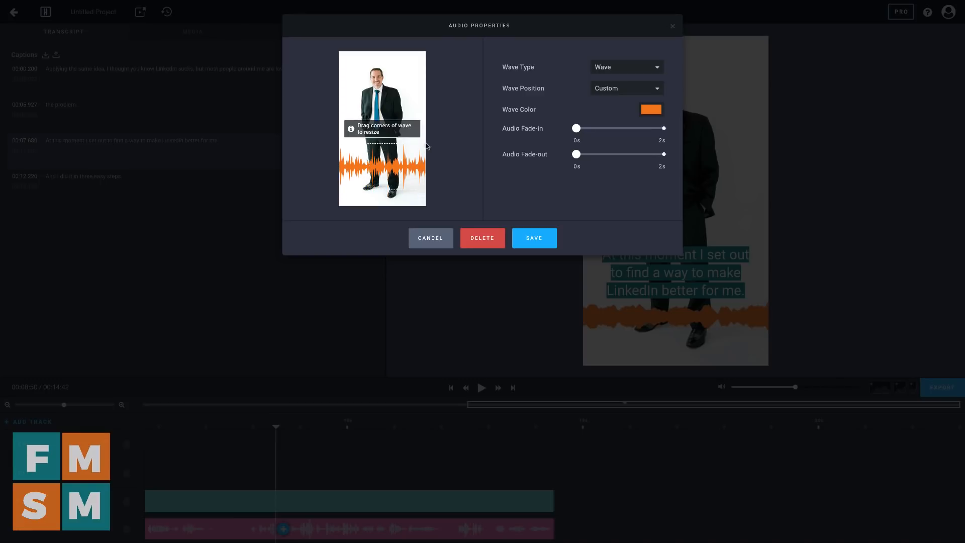
{"action": "left_click_drag", "start_coordinate": [423, 143], "coordinate": [390, 174]}
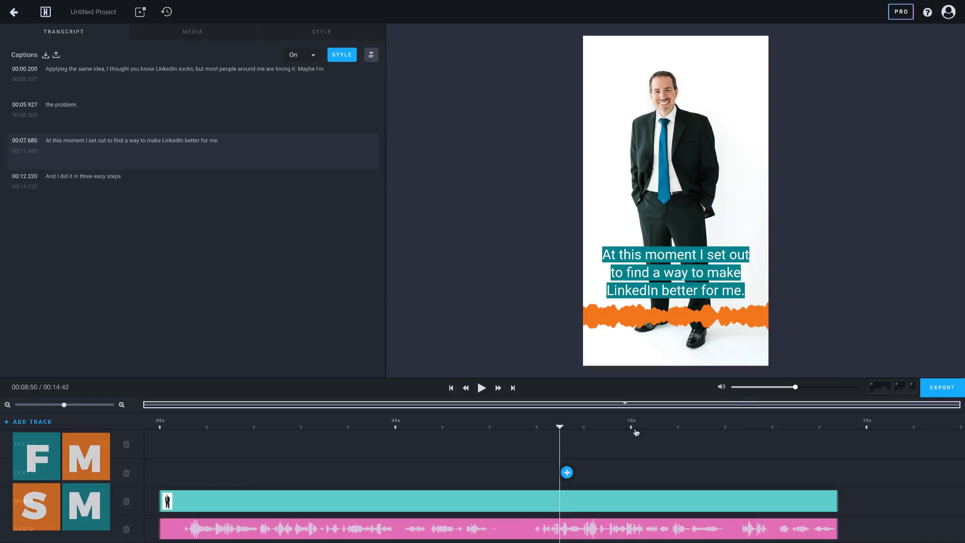
Open the export settings, look at the file chooser for an intro clip, and review the video quality and frame rate options
{"action": "left_click", "coordinate": [942, 387]}
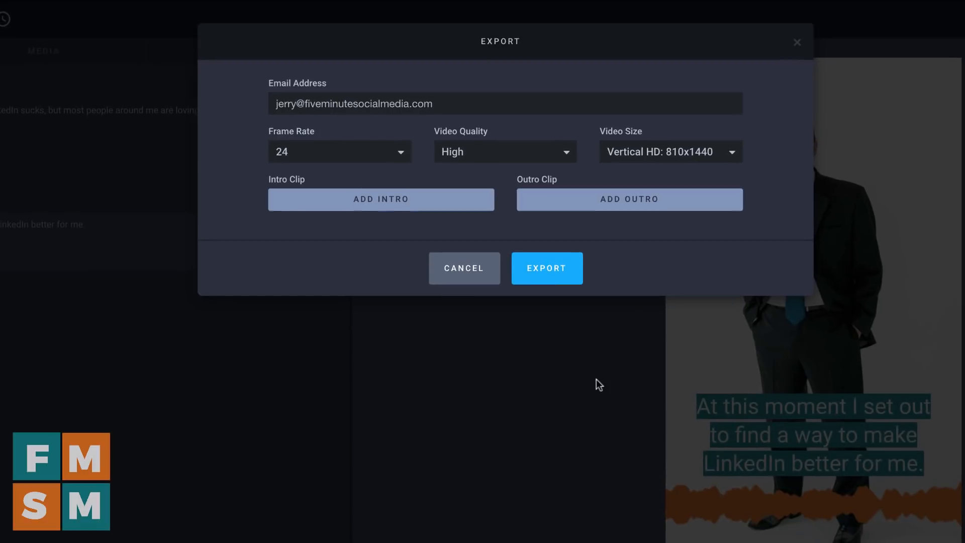
{"action": "left_click", "coordinate": [369, 204]}
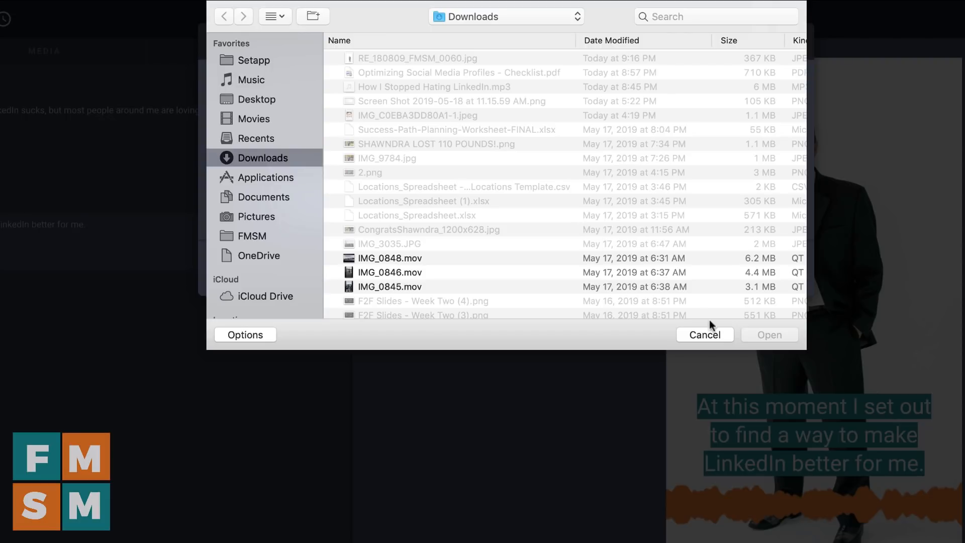
{"action": "left_click", "coordinate": [706, 333]}
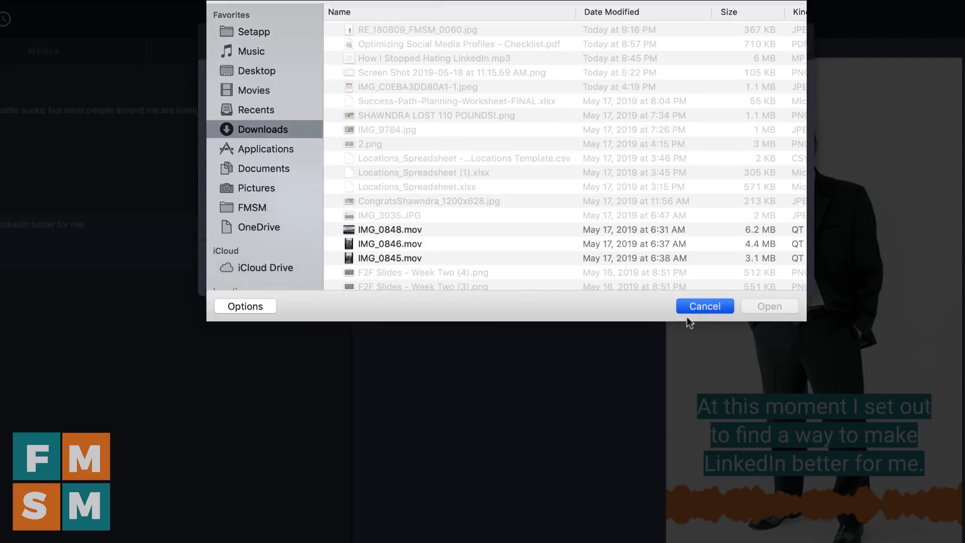
{"action": "left_click", "coordinate": [490, 153]}
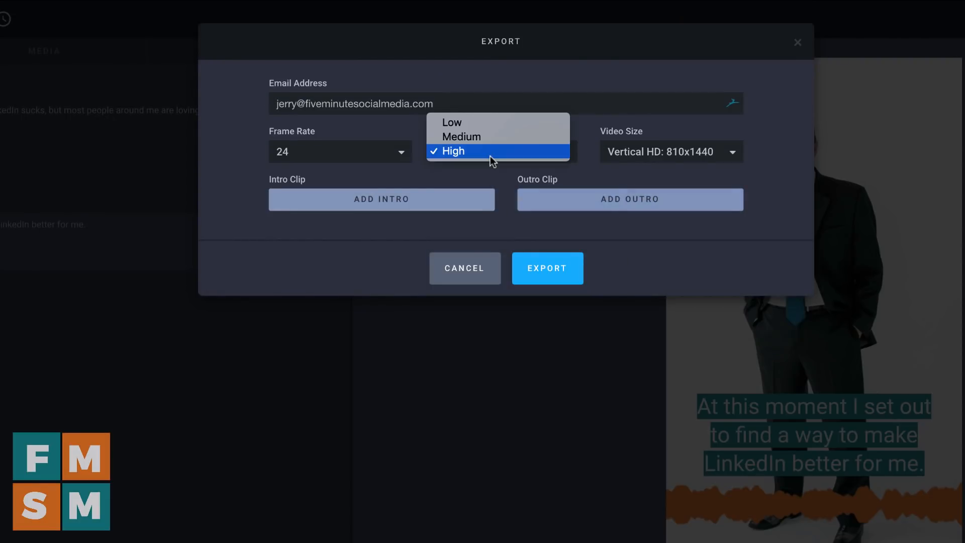
{"action": "left_click", "coordinate": [490, 156]}
{"action": "left_click", "coordinate": [352, 154]}
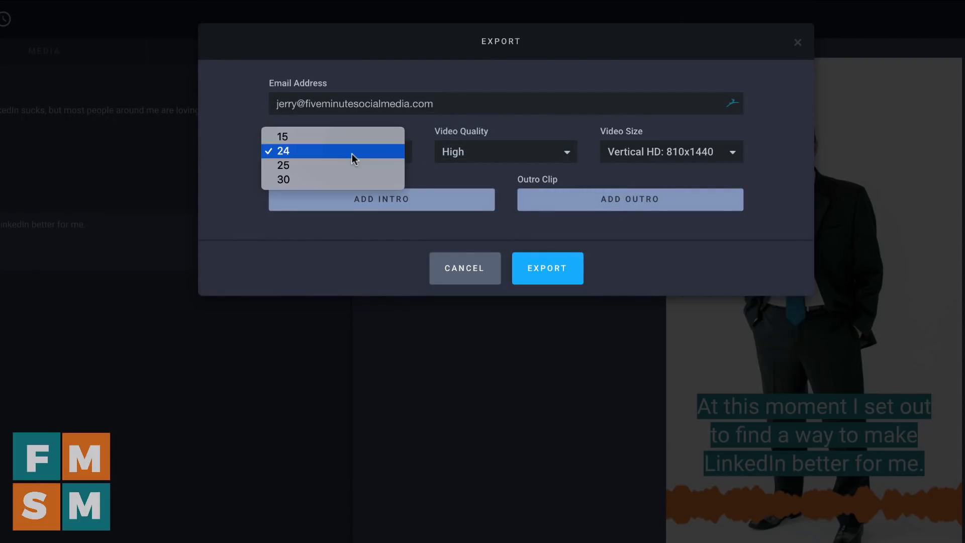
{"action": "left_click", "coordinate": [351, 153]}
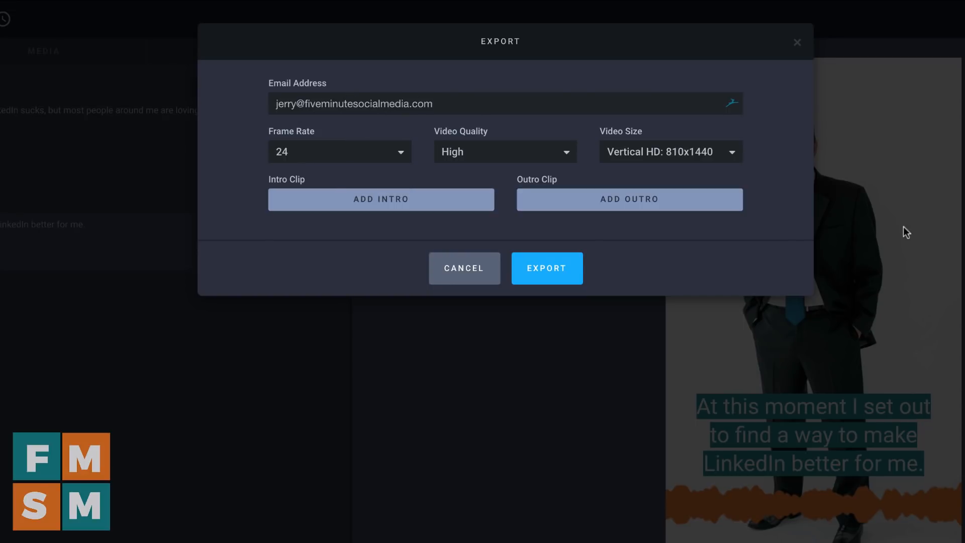
Set the video size to Vertical HD2: 1080x1920 and export the video
{"action": "left_click", "coordinate": [723, 152]}
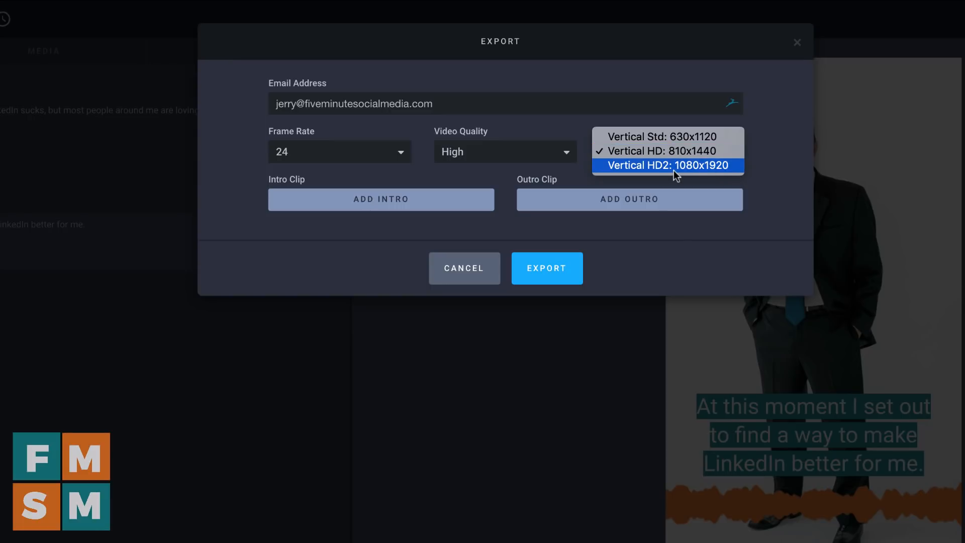
{"action": "left_click", "coordinate": [701, 170]}
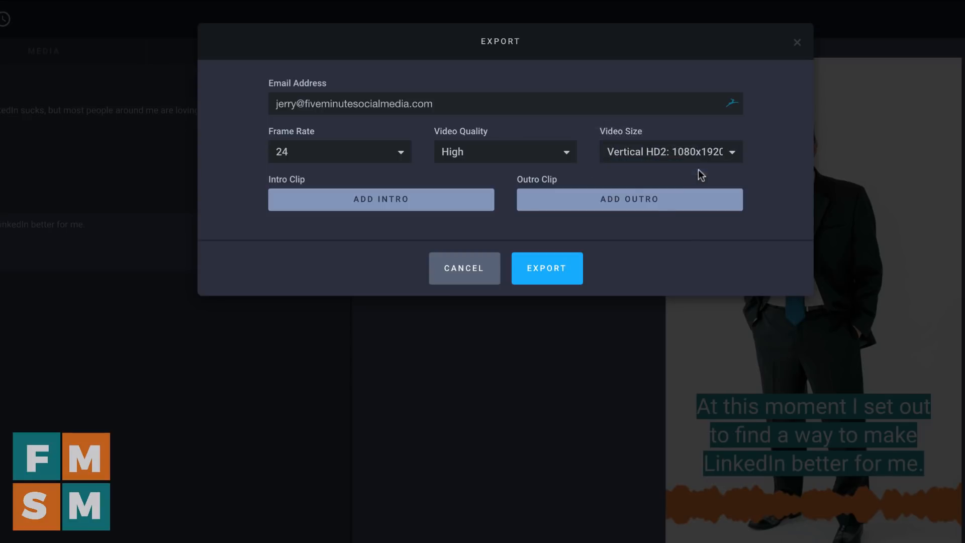
{"action": "left_click", "coordinate": [545, 268]}
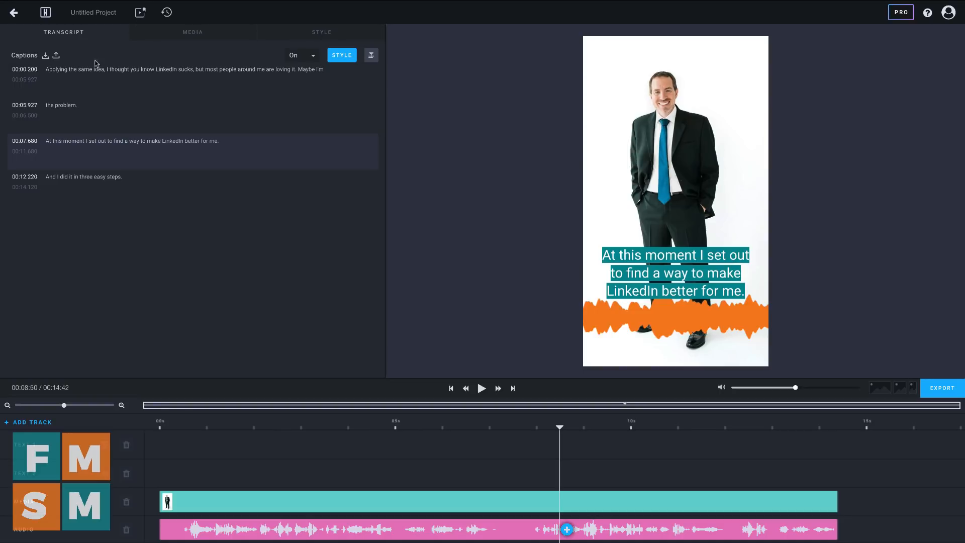
Add the FMSM logo as a small watermark in the video's upper-right corner, and open the project's style settings
{"action": "left_click", "coordinate": [174, 38]}
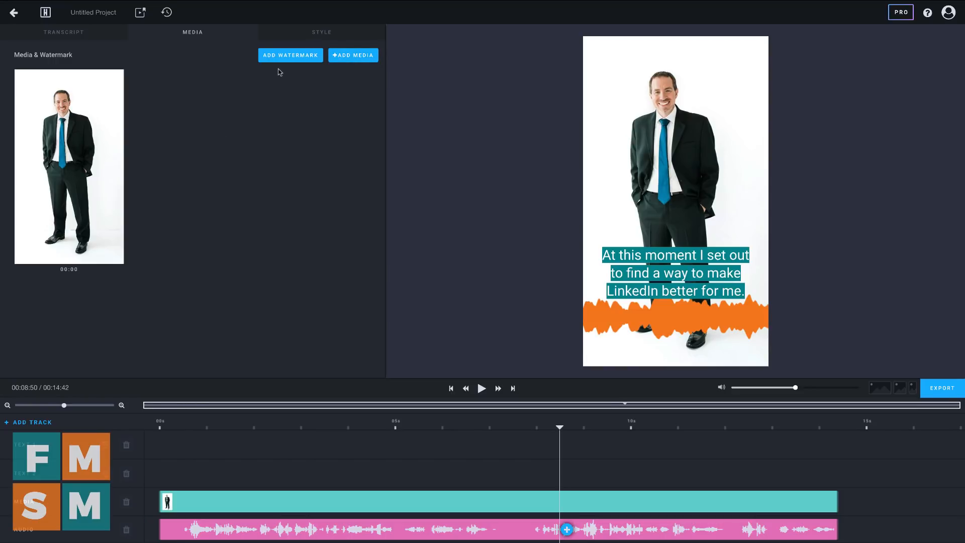
{"action": "left_click", "coordinate": [294, 60]}
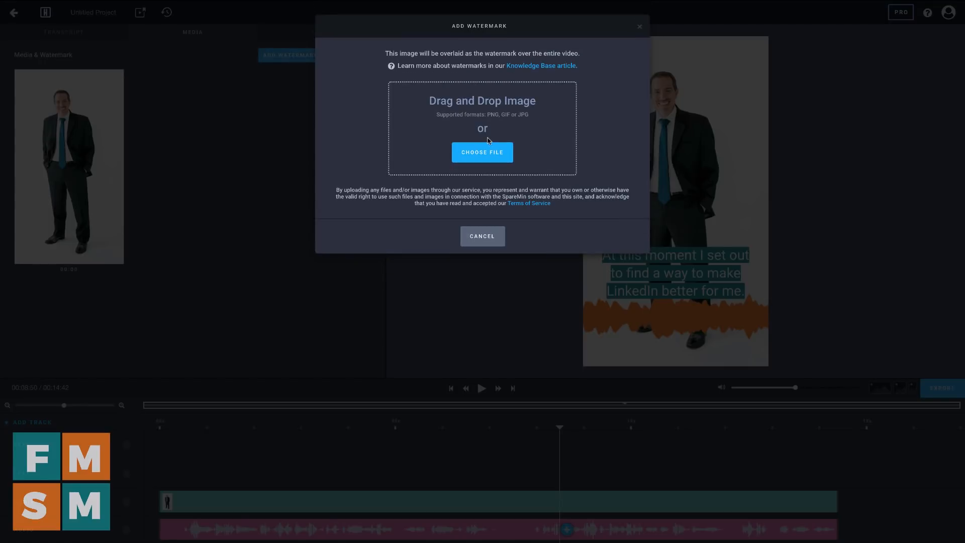
{"action": "left_click", "coordinate": [481, 152]}
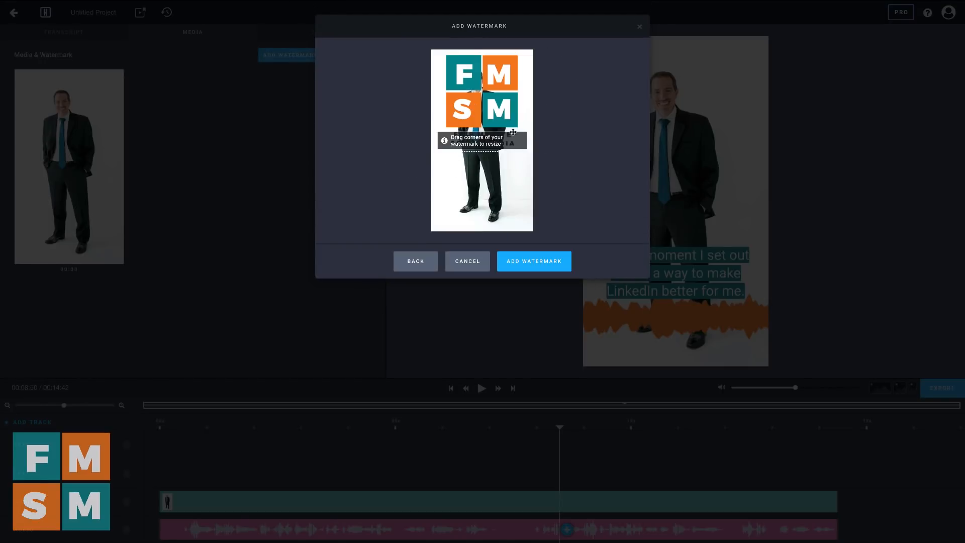
{"action": "left_click_drag", "start_coordinate": [480, 75], "coordinate": [478, 137]}
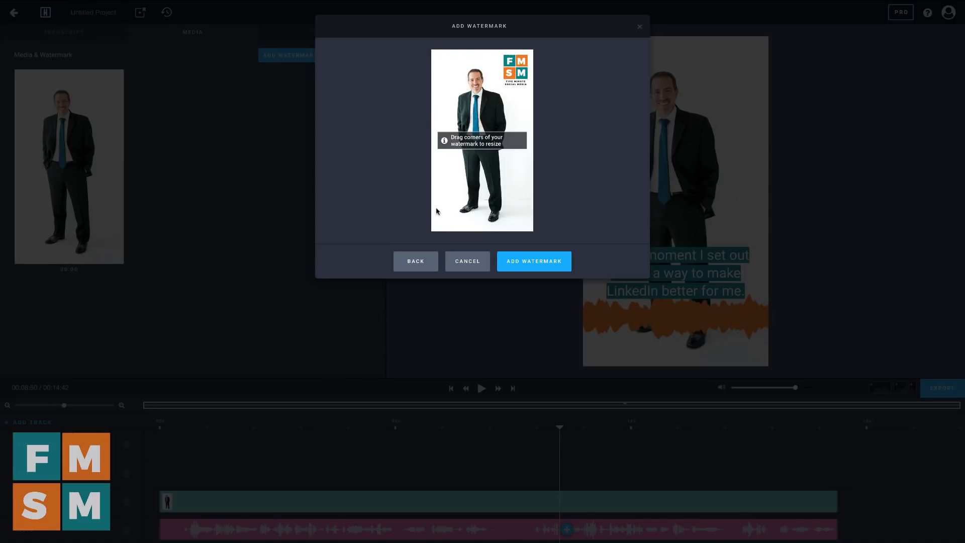
{"action": "left_click", "coordinate": [547, 260]}
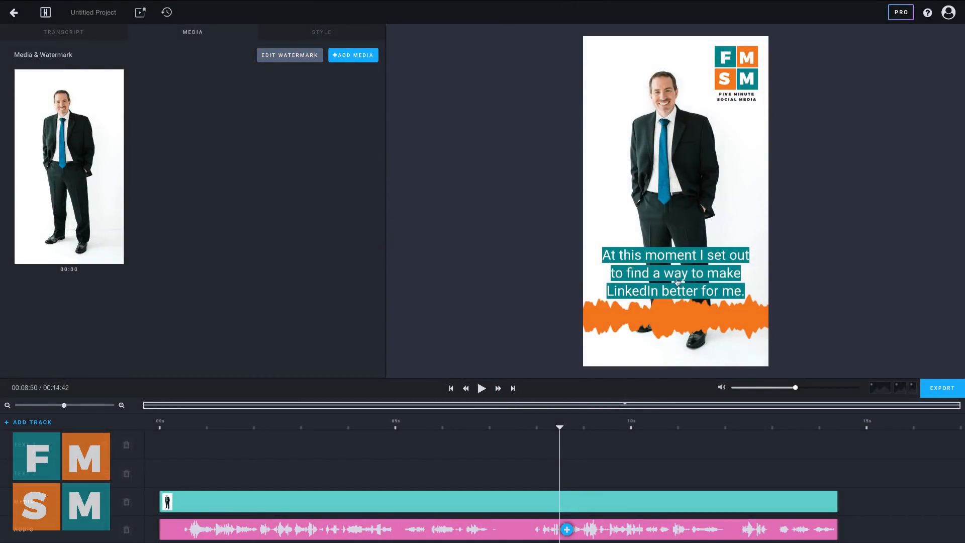
{"action": "left_click", "coordinate": [321, 31]}
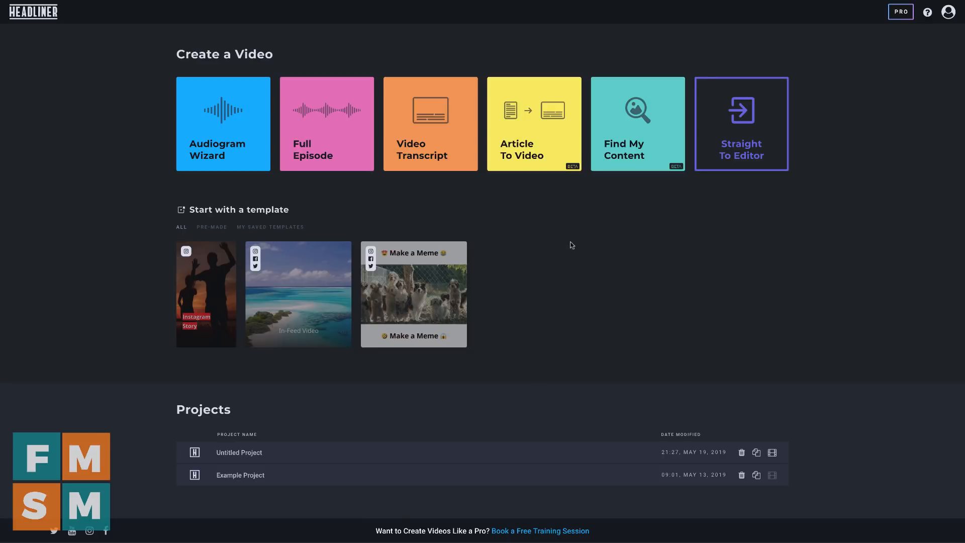
Start a Full Episode video from an uploaded audio file with the square aspect ratio
{"action": "left_click", "coordinate": [318, 126]}
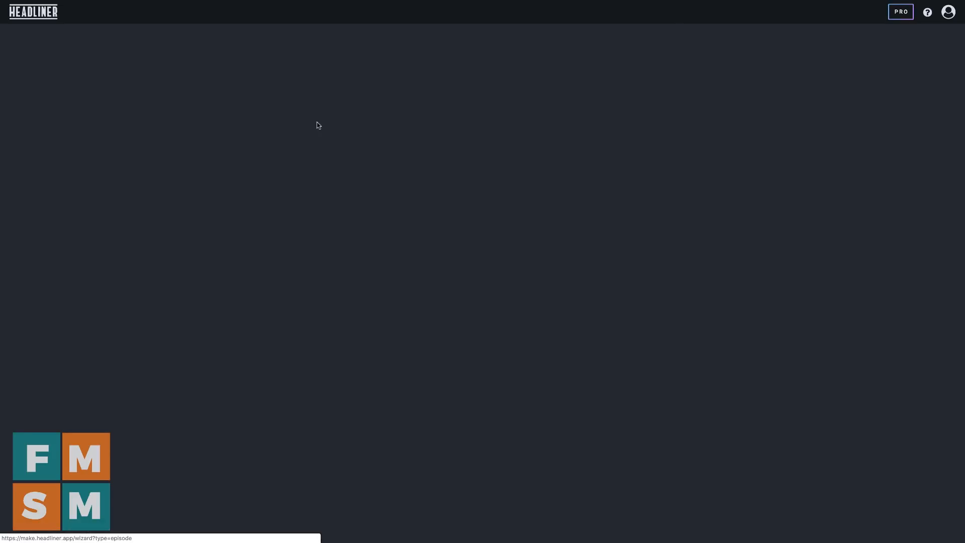
{"action": "left_click", "coordinate": [496, 226]}
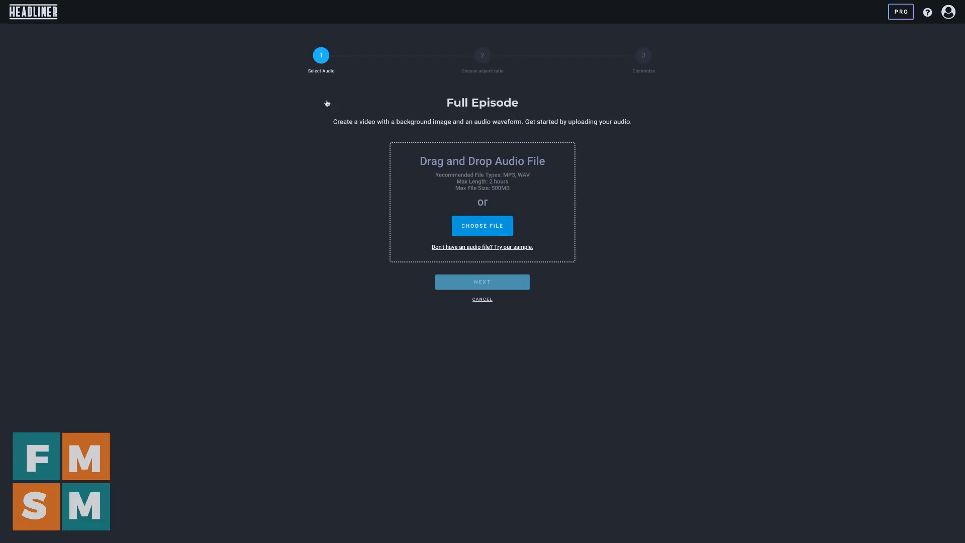
{"action": "left_click", "coordinate": [420, 64]}
{"action": "double_click", "coordinate": [419, 64]}
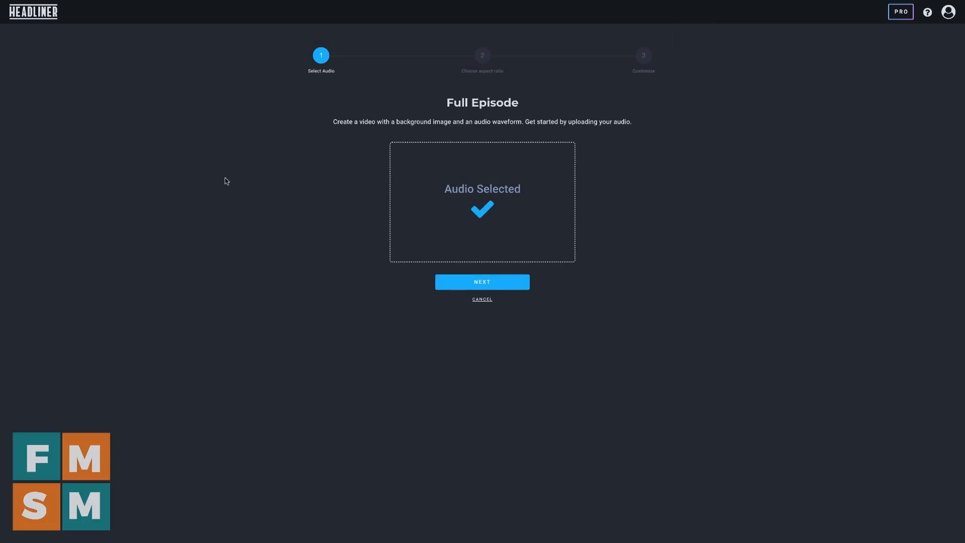
{"action": "left_click", "coordinate": [461, 287]}
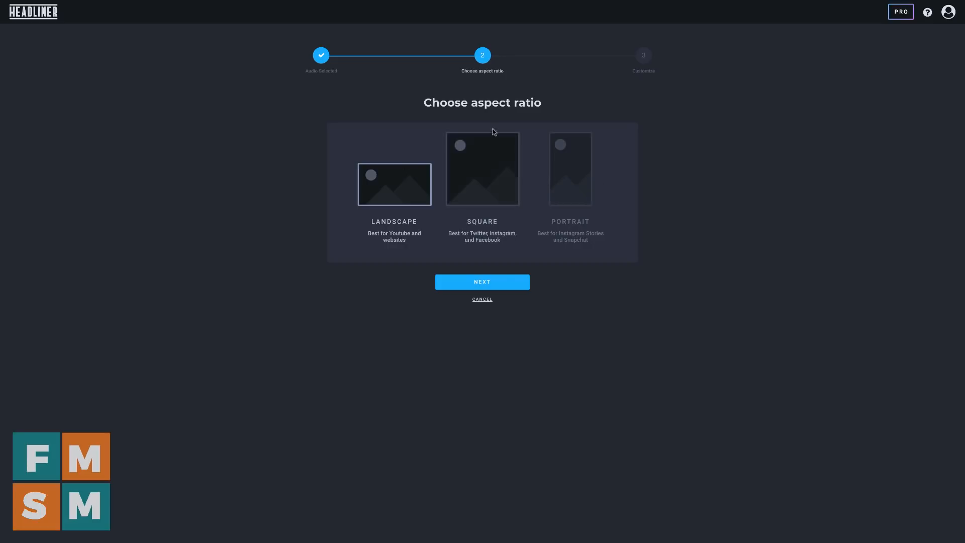
{"action": "left_click", "coordinate": [484, 181]}
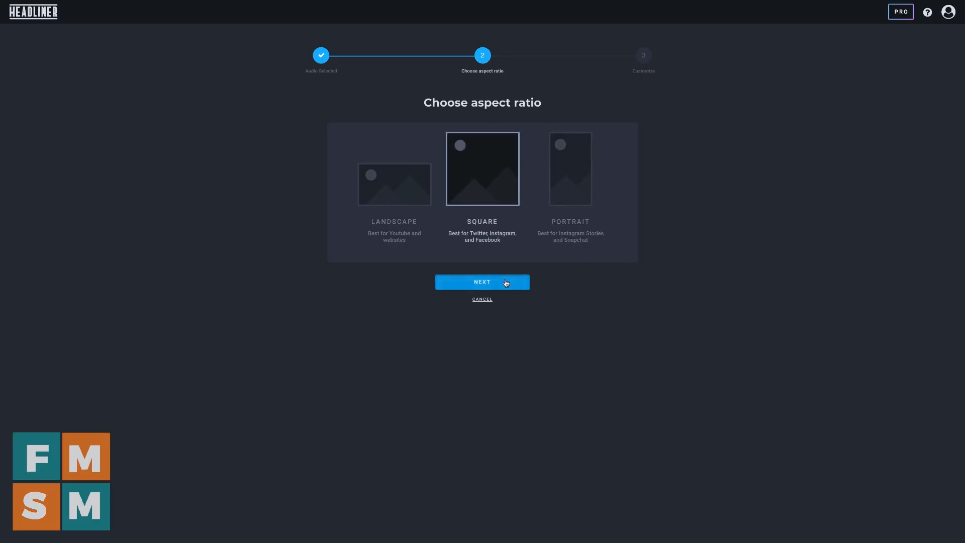
{"action": "left_click", "coordinate": [506, 282]}
Customize the video with an orange Round Bars wave in the middle over the background image RE_180809_FMSM_0060.jpg, and export it
{"action": "left_click", "coordinate": [427, 140]}
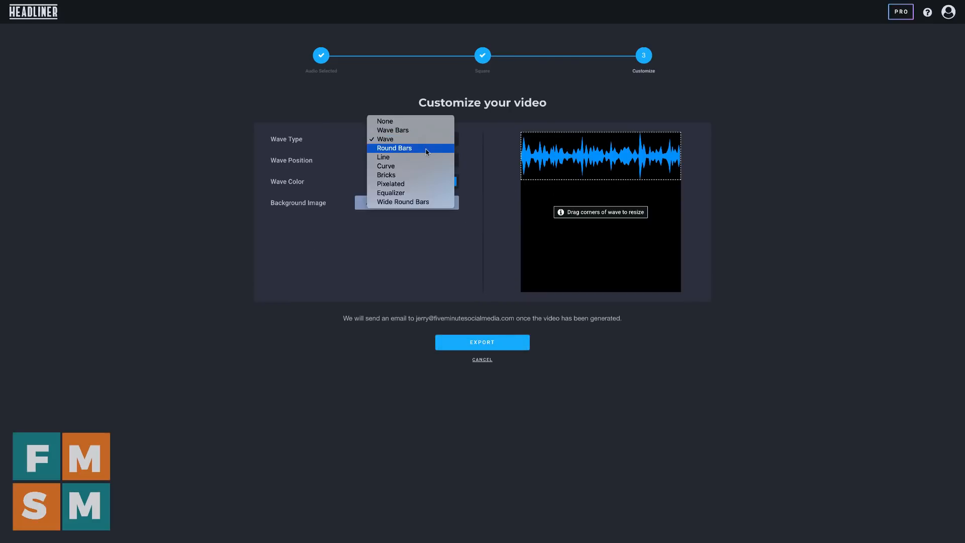
{"action": "left_click", "coordinate": [428, 148]}
{"action": "left_click", "coordinate": [393, 160]}
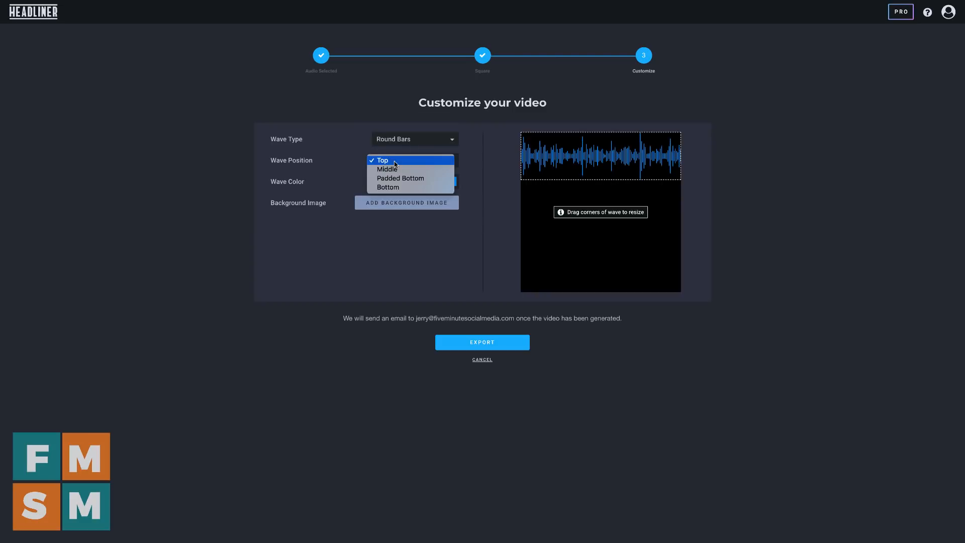
{"action": "left_click", "coordinate": [397, 168]}
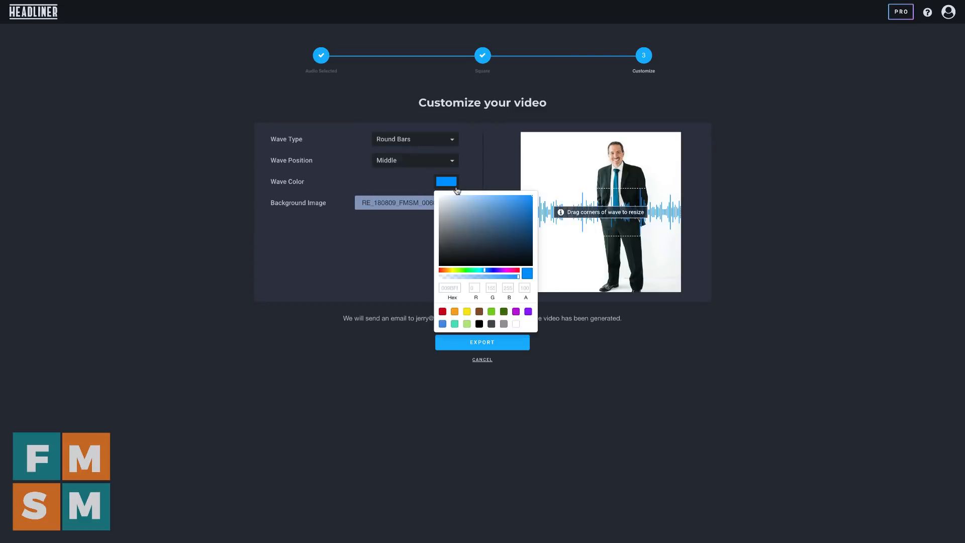
{"action": "left_click", "coordinate": [454, 311]}
{"action": "left_click", "coordinate": [391, 223]}
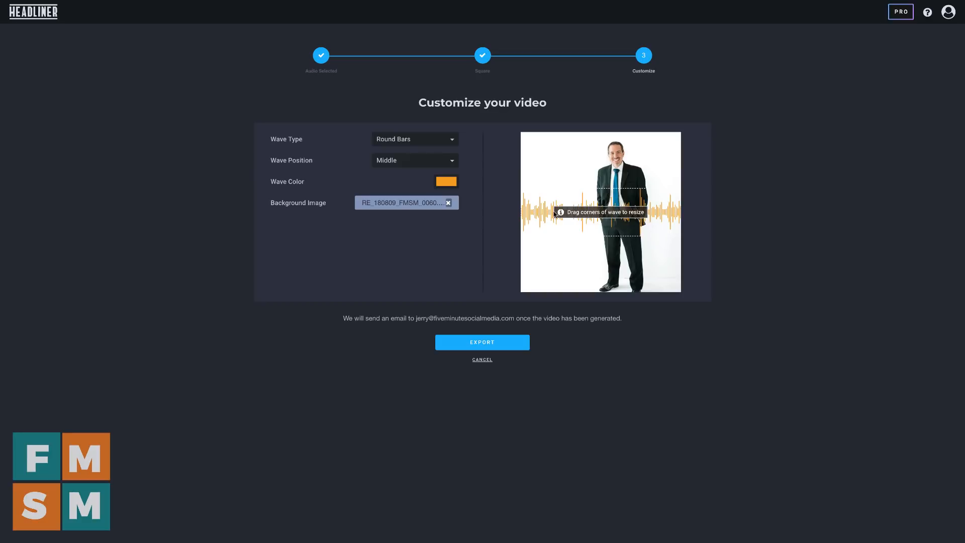
{"action": "left_click", "coordinate": [475, 348]}
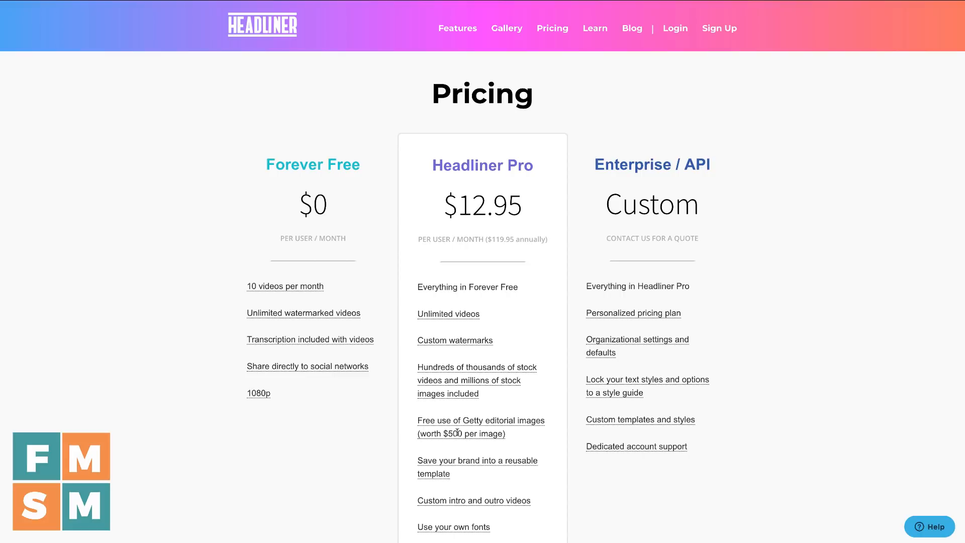
Examine the features of the Forever Free, Headliner Pro and Enterprise / API plans on the pricing page
{"action": "mouse_move", "coordinate": [475, 430]}
{"action": "scroll", "coordinate": [523, 440], "scroll_direction": "down", "scroll_amount": 2}
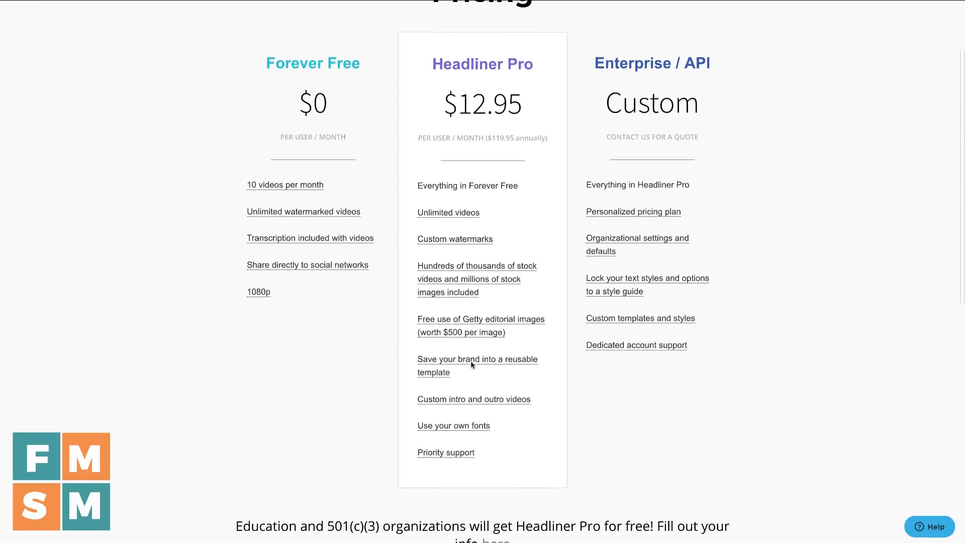